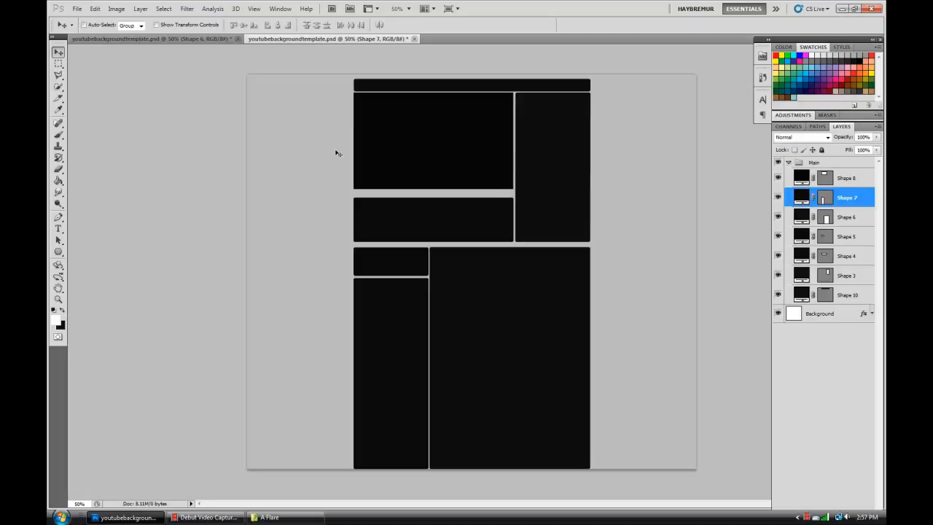
pyautogui.click(153, 38)
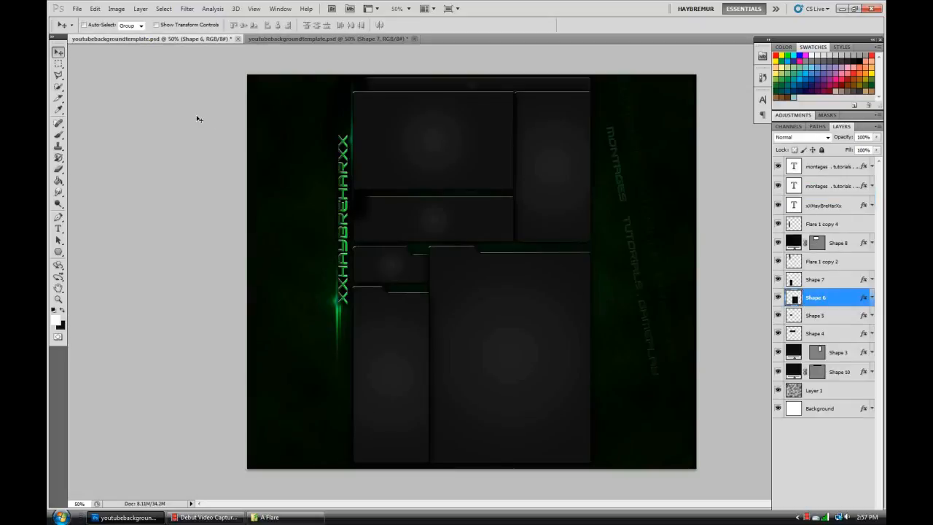
pyautogui.click(275, 39)
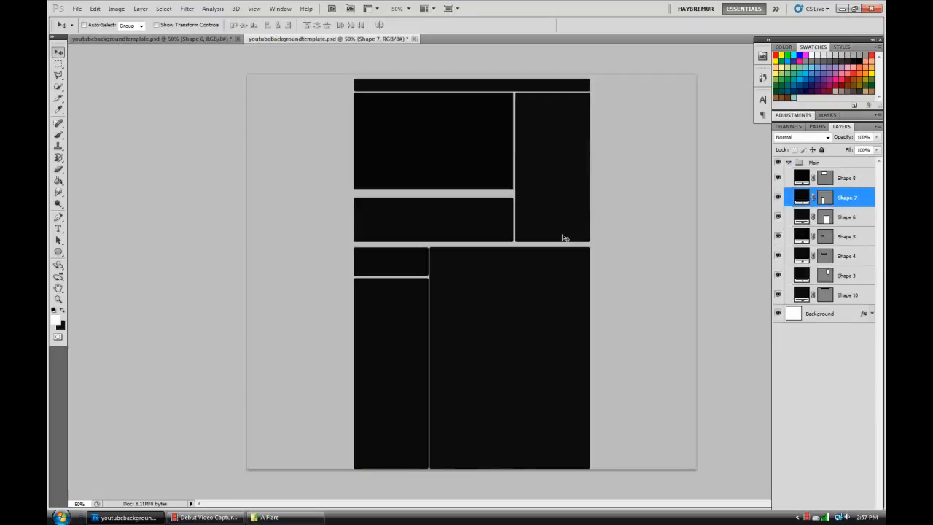
# Step: Replace the Background layer's Color Overlay with a Gradient Overlay in its layer style
pyautogui.doubleClick(838, 313)
pyautogui.moveTo(601, 265); pyautogui.dragTo(484, 239)
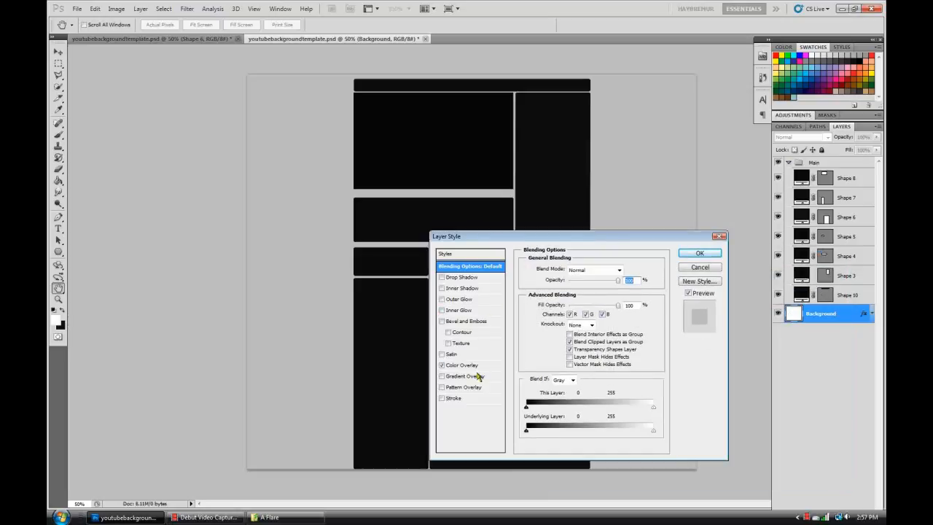
pyautogui.click(441, 365)
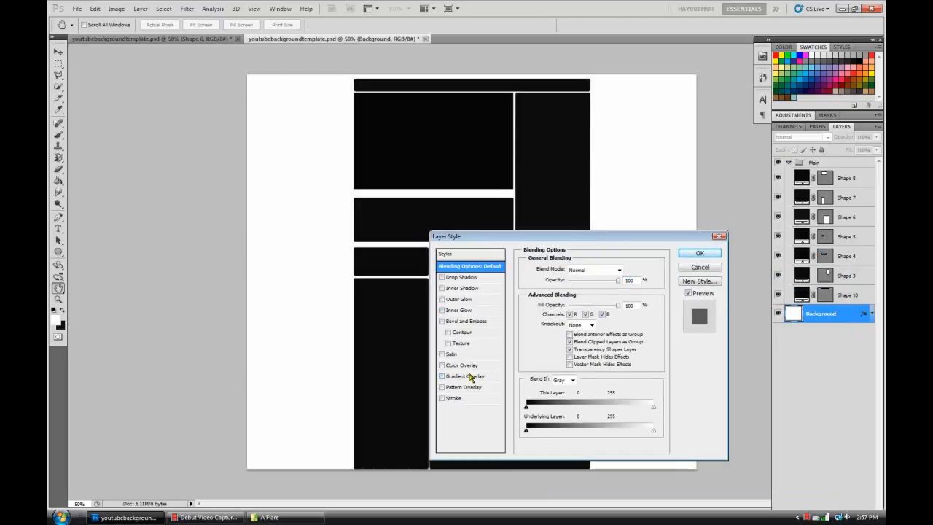
pyautogui.click(470, 376)
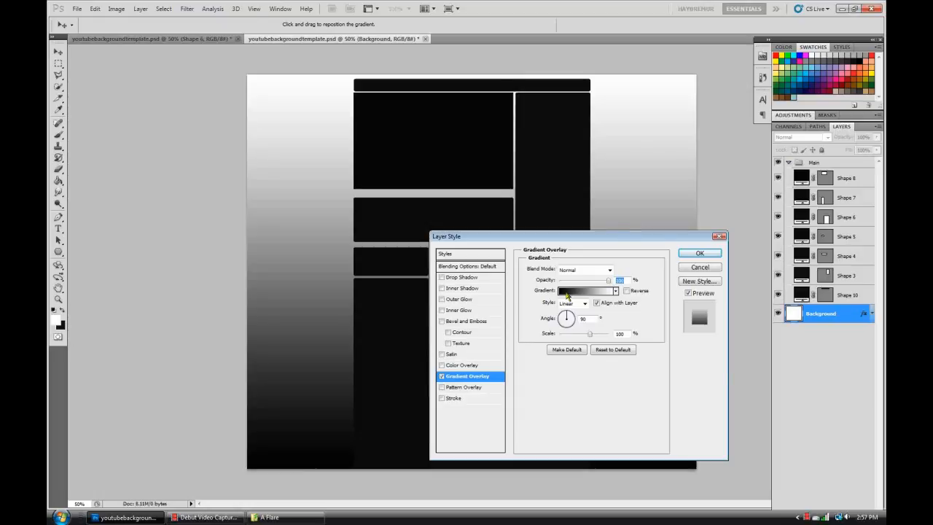
# Step: Edit the overlay gradient and set its black starting colour stop to very dark green 001201
pyautogui.click(583, 291)
pyautogui.doubleClick(630, 304)
pyautogui.moveTo(707, 328)
pyautogui.mouseDown()
pyautogui.moveTo(706, 277)
pyautogui.moveTo(706, 321)
pyautogui.mouseUp()
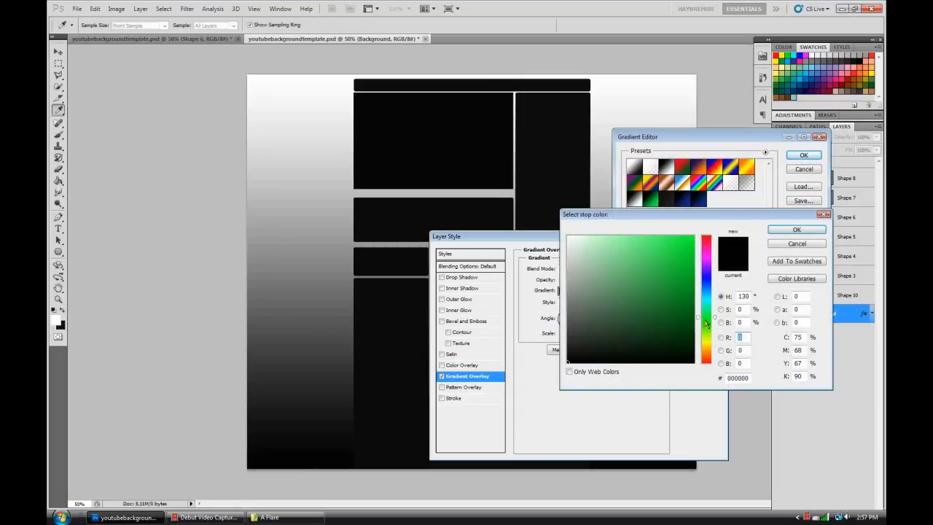
pyautogui.click(650, 337)
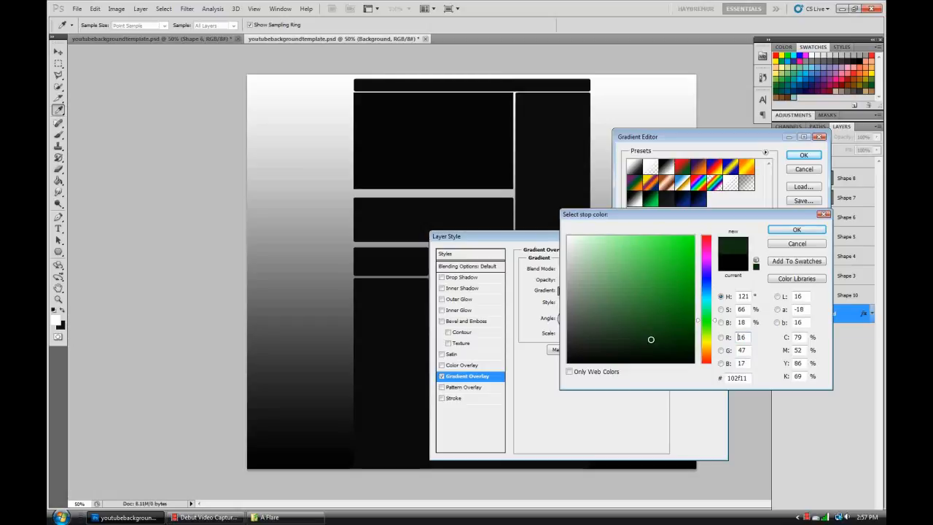
pyautogui.moveTo(650, 339); pyautogui.dragTo(692, 355)
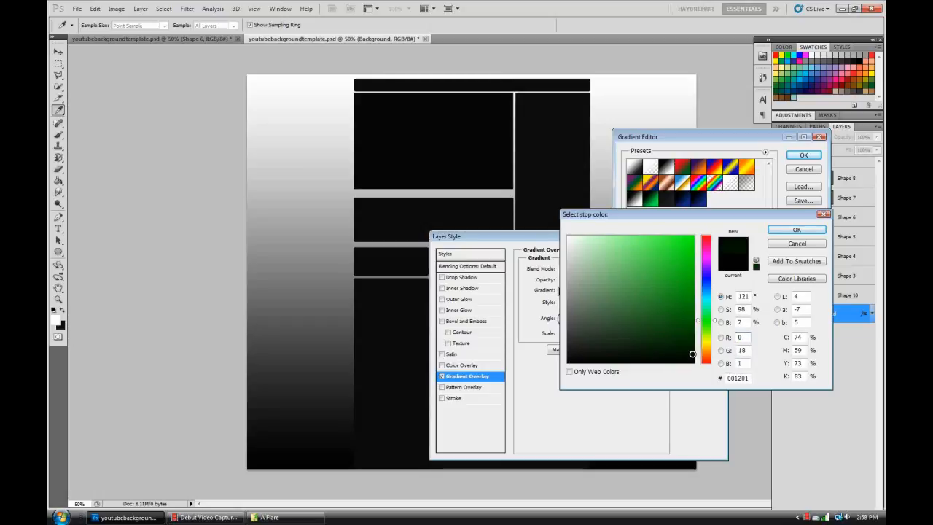
pyautogui.click(796, 229)
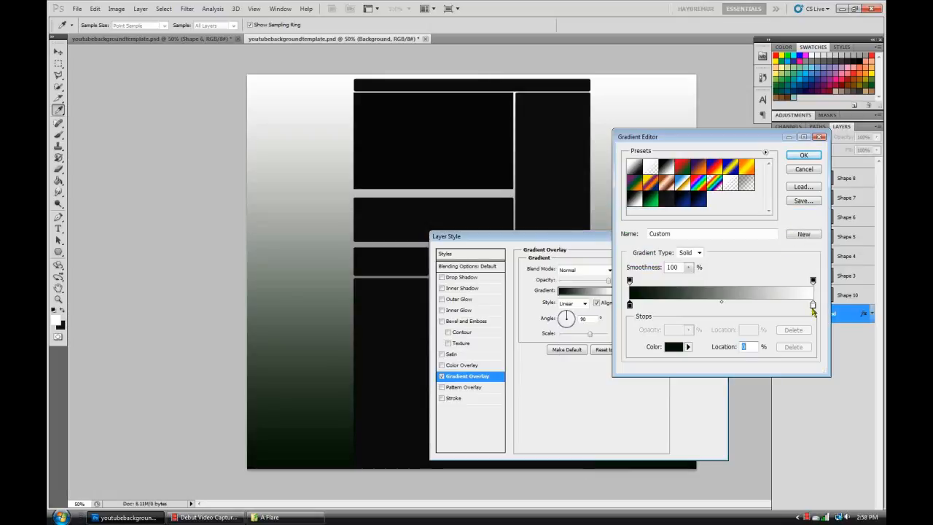
# Step: Set the gradient's white end colour stop to dark green 012102
pyautogui.doubleClick(812, 306)
pyautogui.click(711, 321)
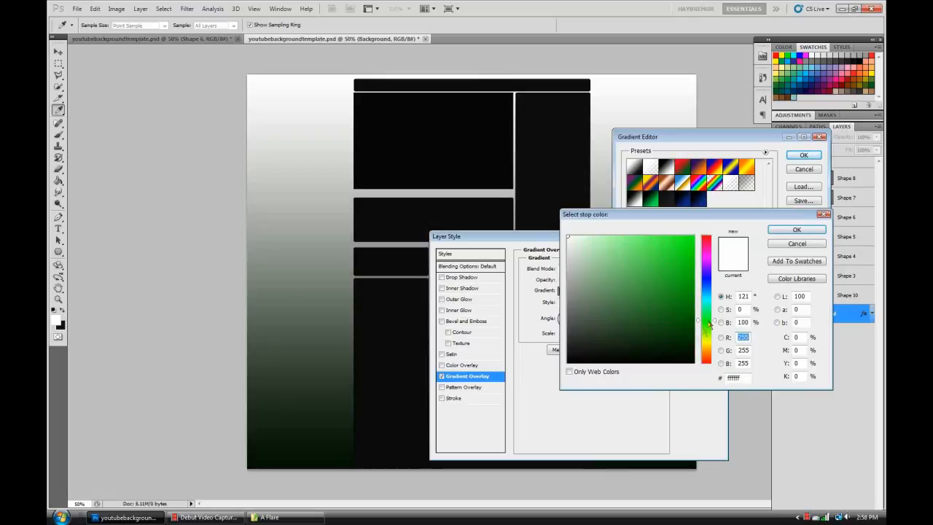
pyautogui.moveTo(687, 343); pyautogui.dragTo(691, 346)
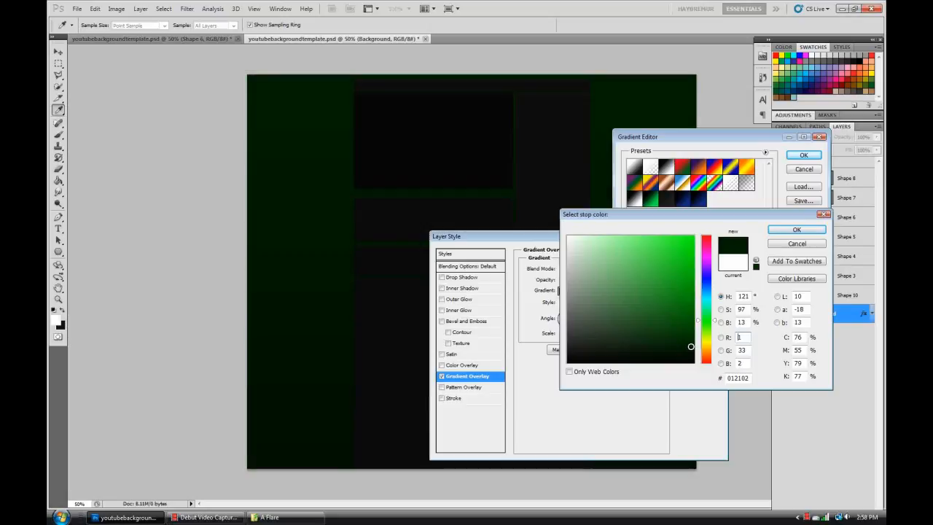
pyautogui.click(796, 230)
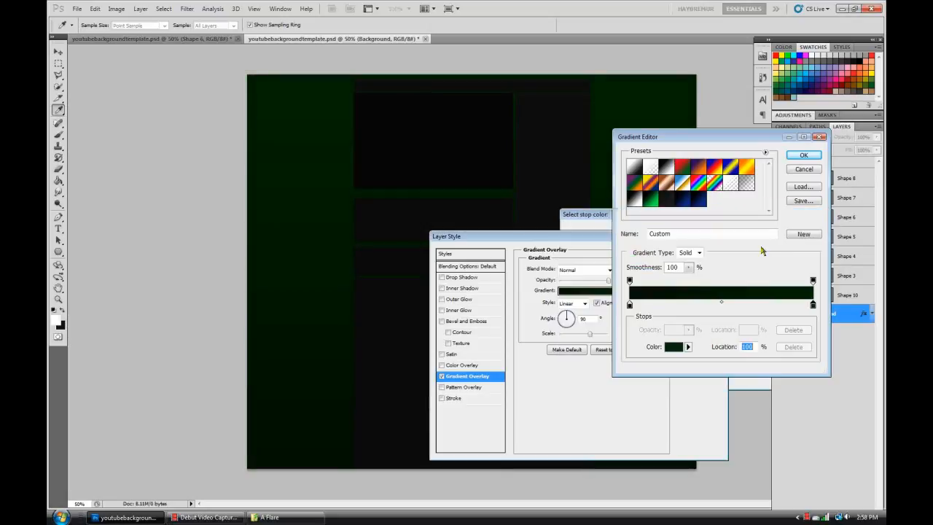
# Step: Darken the gradient's starting colour stop to an almost black green and accept the edited gradient
pyautogui.doubleClick(630, 304)
pyautogui.moveTo(692, 352); pyautogui.dragTo(692, 359)
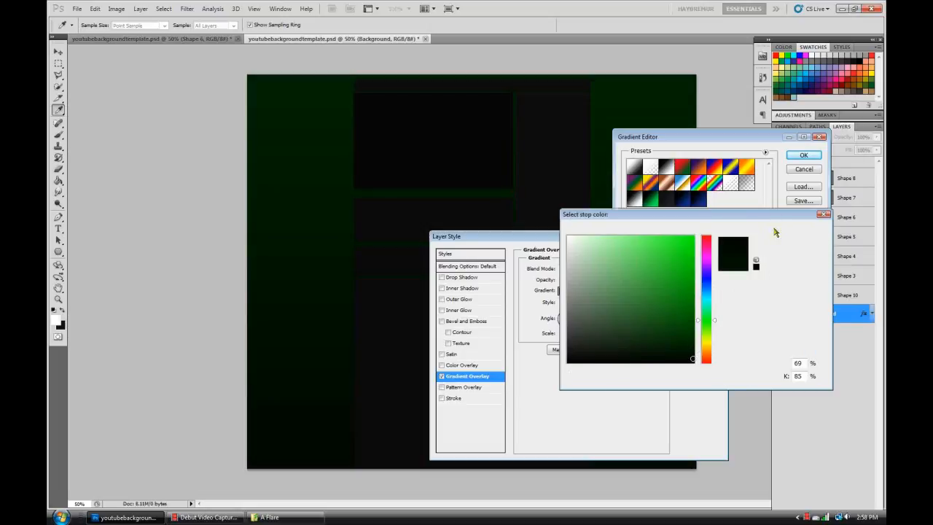
pyautogui.click(796, 229)
pyautogui.click(804, 154)
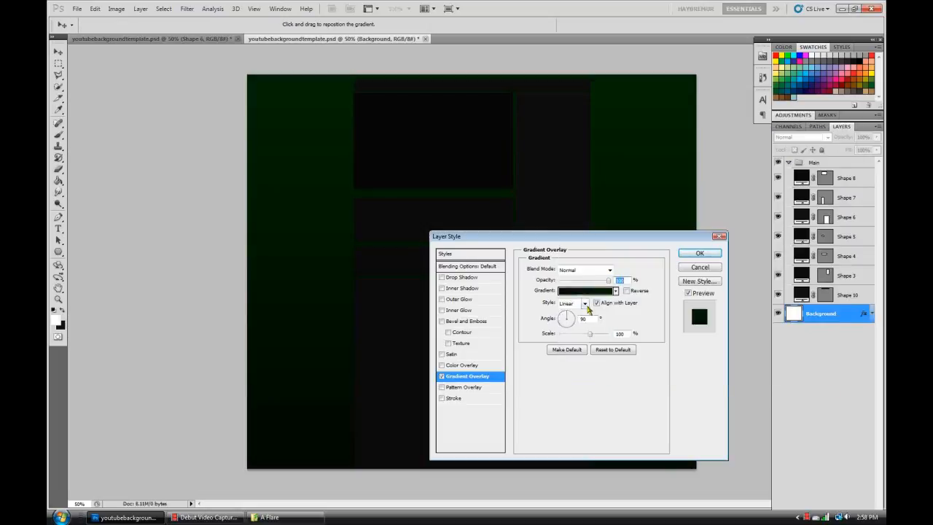
# Step: Make the Background's Gradient Overlay Radial and reversed, and apply the layer style
pyautogui.click(584, 304)
pyautogui.click(576, 322)
pyautogui.click(626, 291)
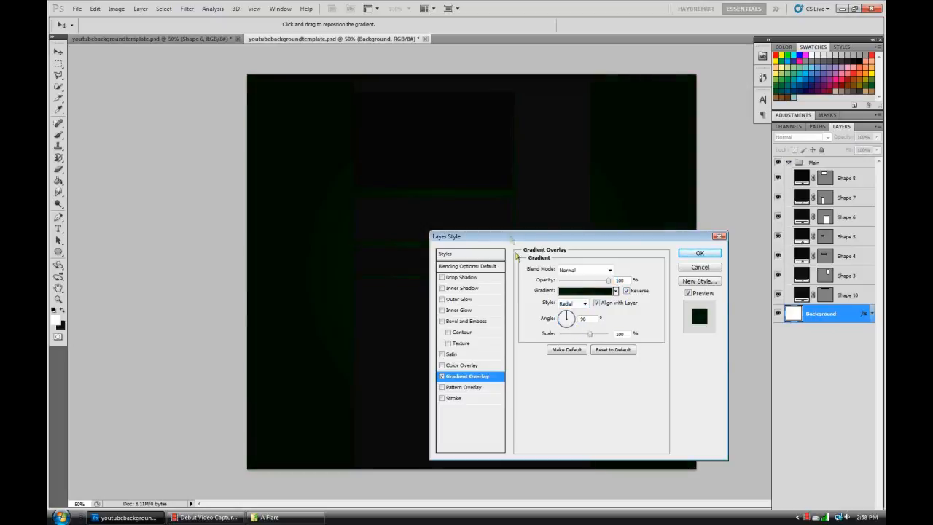
pyautogui.moveTo(511, 239); pyautogui.dragTo(622, 182)
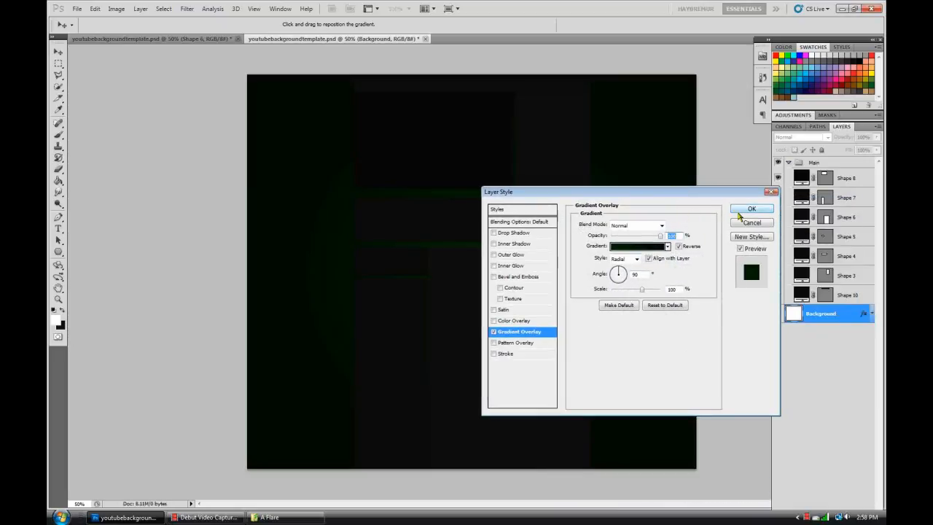
pyautogui.click(745, 209)
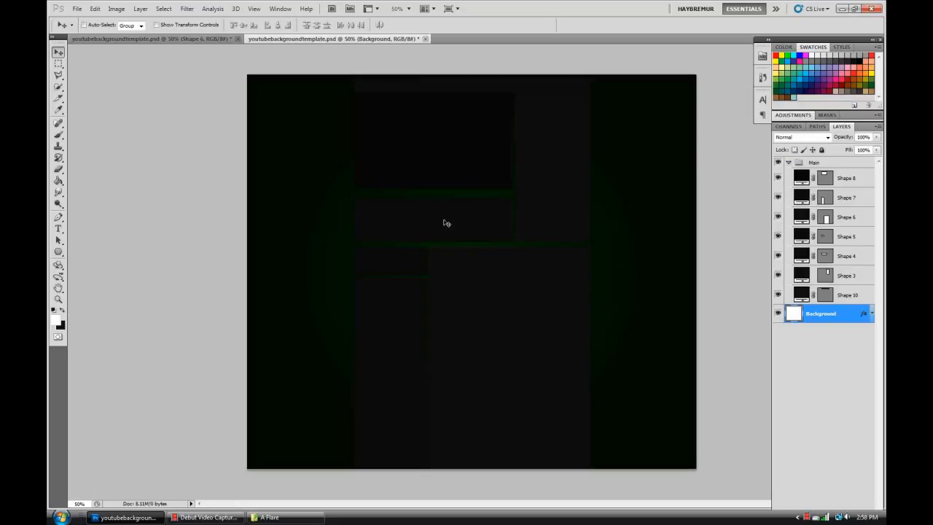
# Step: Reset the foreground and background colours to their defaults and add a new layer directly above Background
pyautogui.press('d')
pyautogui.click(141, 9)
pyautogui.moveTo(149, 19)
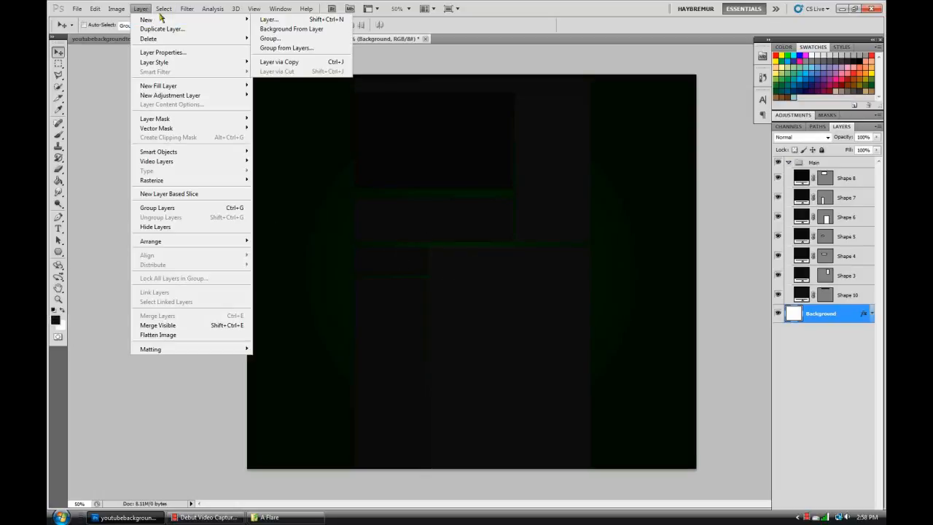
pyautogui.click(288, 19)
pyautogui.press('Return')
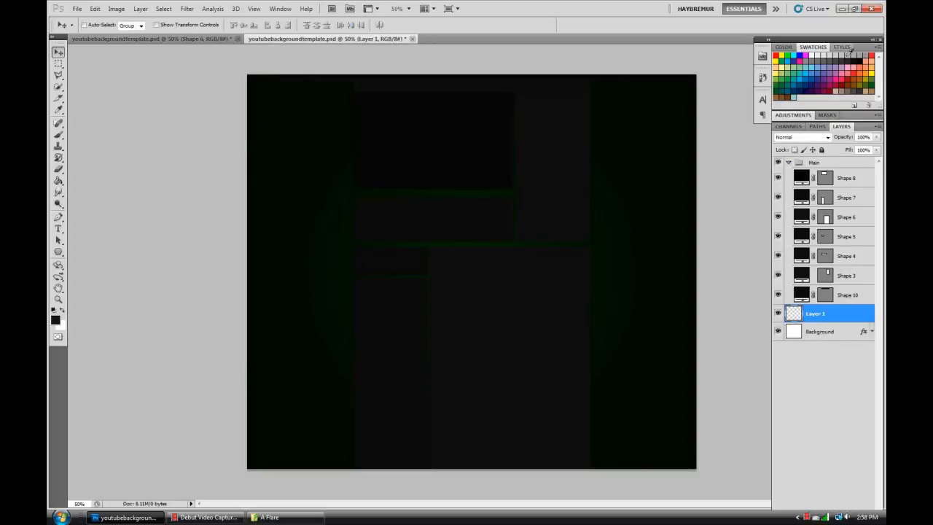
# Step: Fill the new Layer 1 with the black foreground colour using the Paint Bucket and render Clouds on it
pyautogui.moveTo(58, 181); pyautogui.dragTo(83, 190)
pyautogui.click(83, 190)
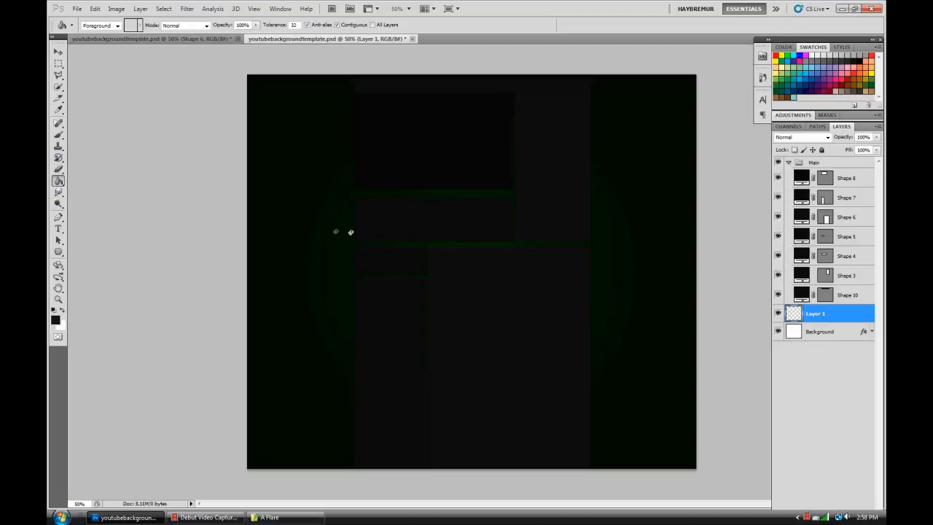
pyautogui.click(311, 224)
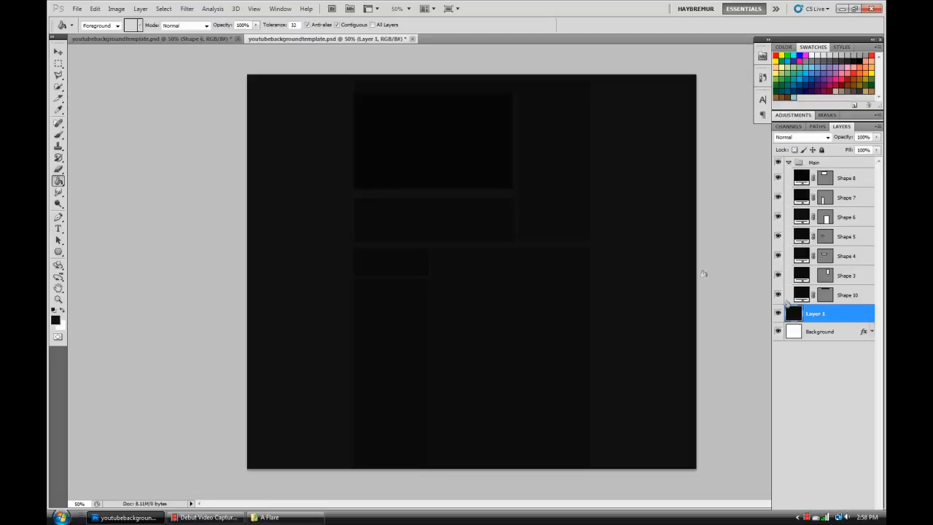
pyautogui.click(186, 9)
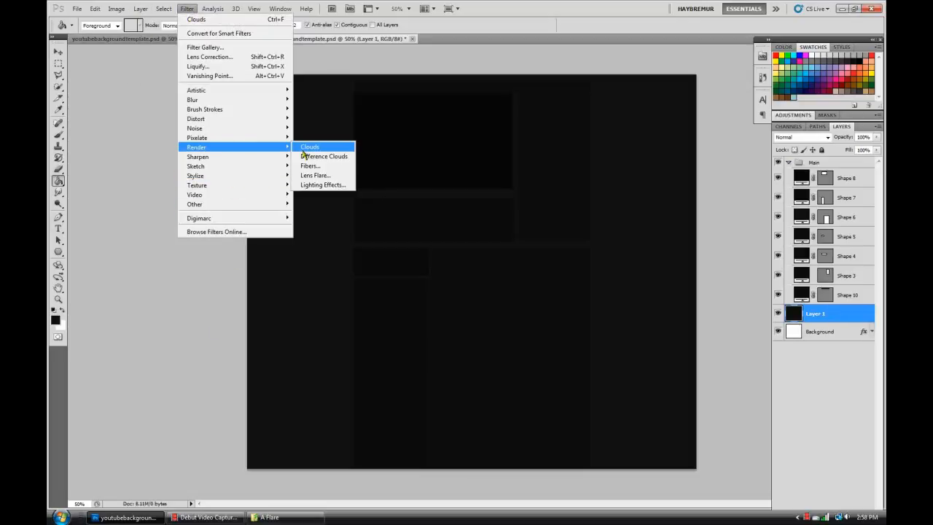
pyautogui.click(302, 147)
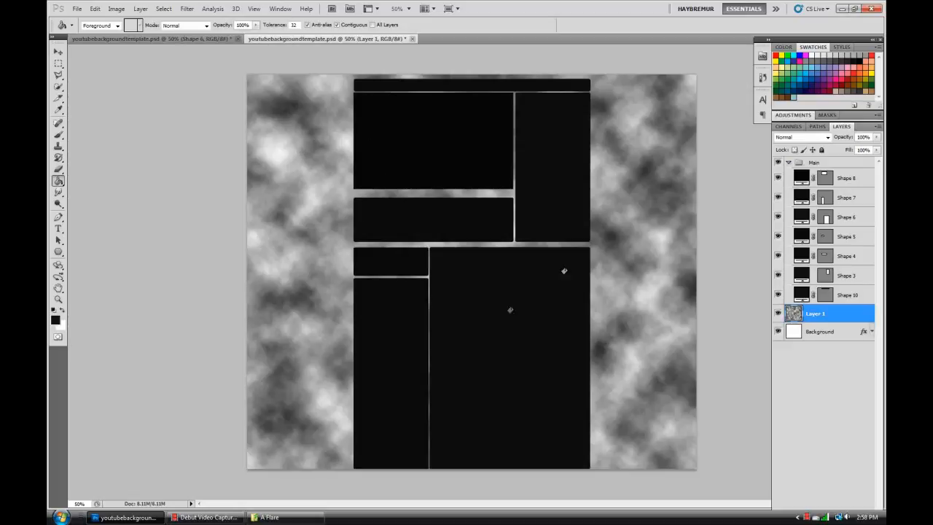
# Step: Set the clouds layer's blend mode to Overlay and lower its opacity to about 75%
pyautogui.click(826, 332)
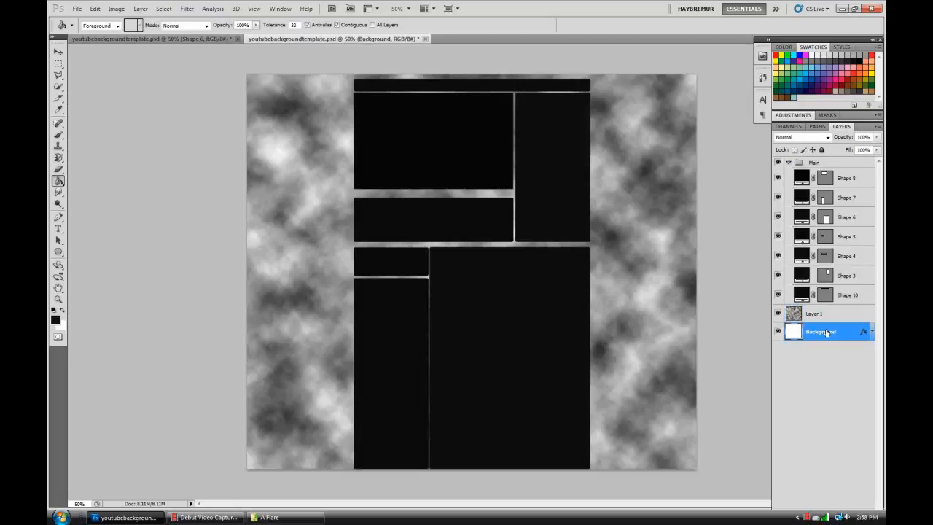
pyautogui.click(826, 315)
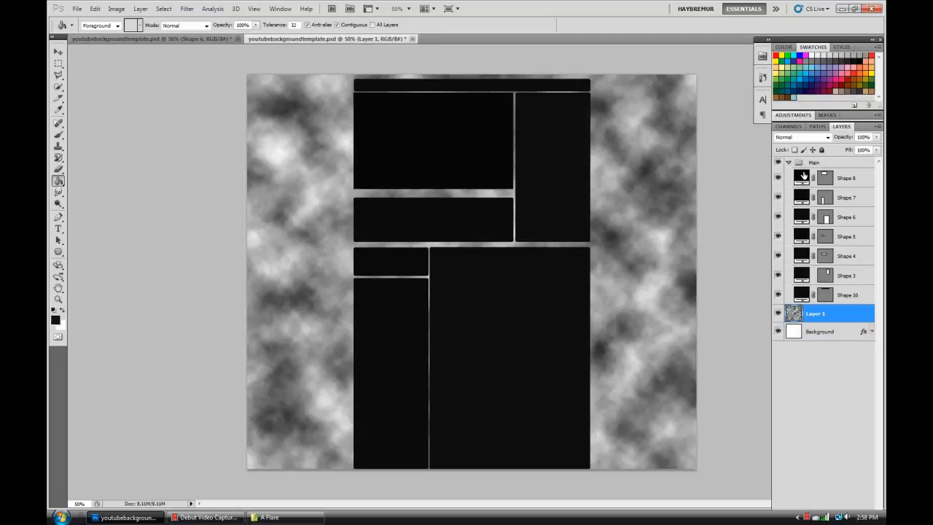
pyautogui.click(827, 138)
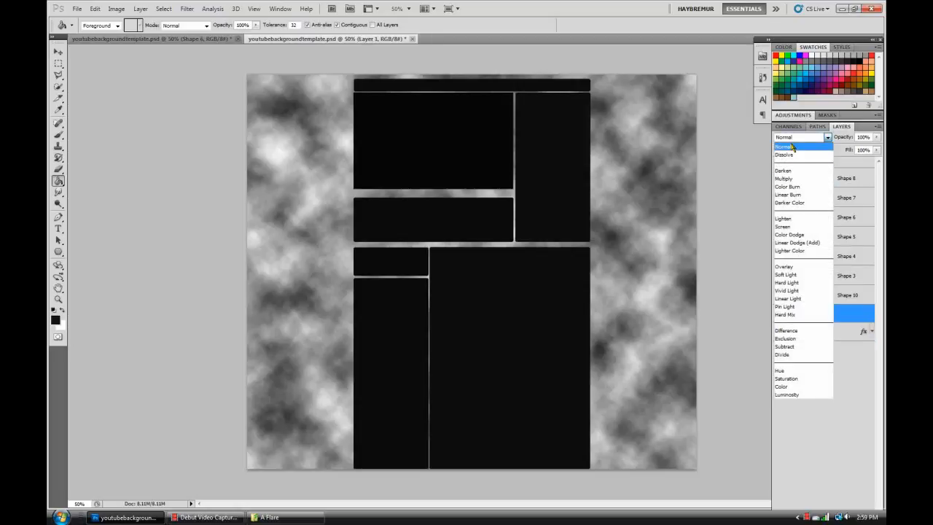
pyautogui.click(803, 269)
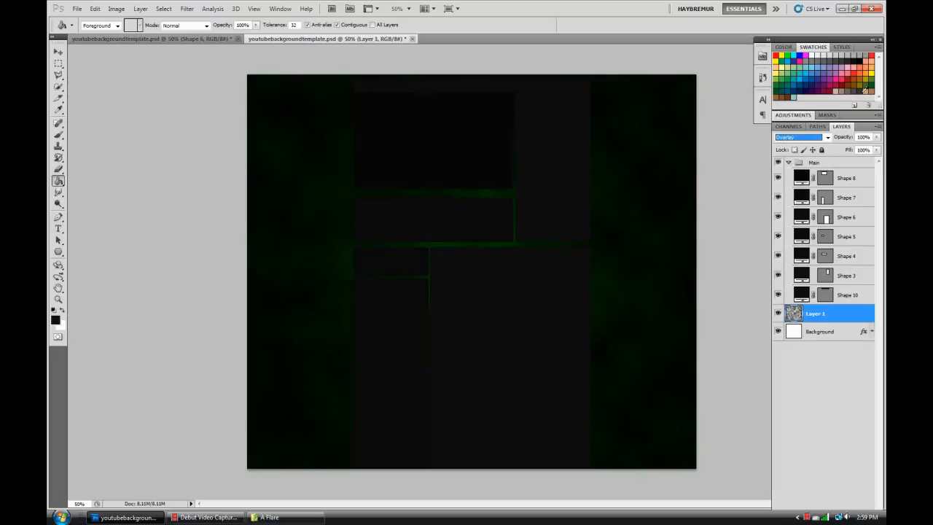
pyautogui.click(879, 139)
pyautogui.moveTo(878, 150); pyautogui.dragTo(870, 149)
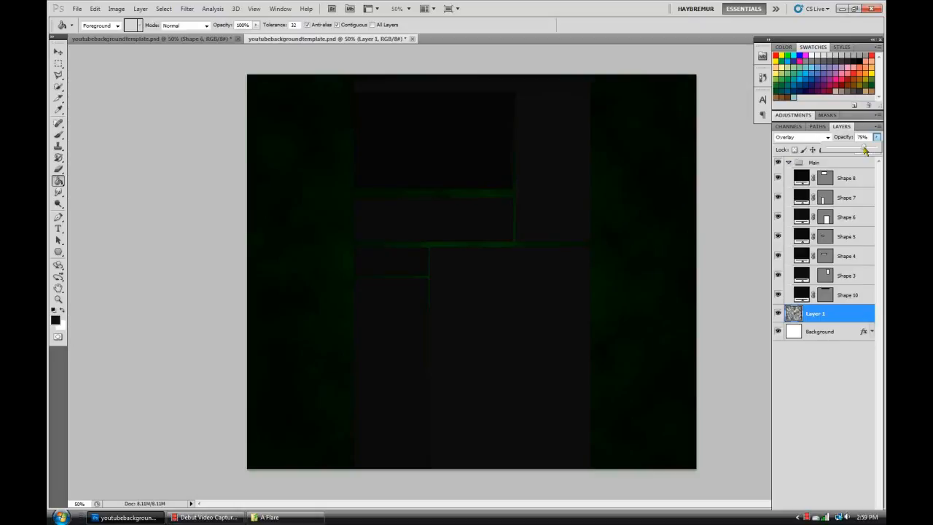
# Step: On the Shape 5 layer, outline a slanted strip along the small box's upper-right edge with the Polygonal Lasso
pyautogui.click(842, 238)
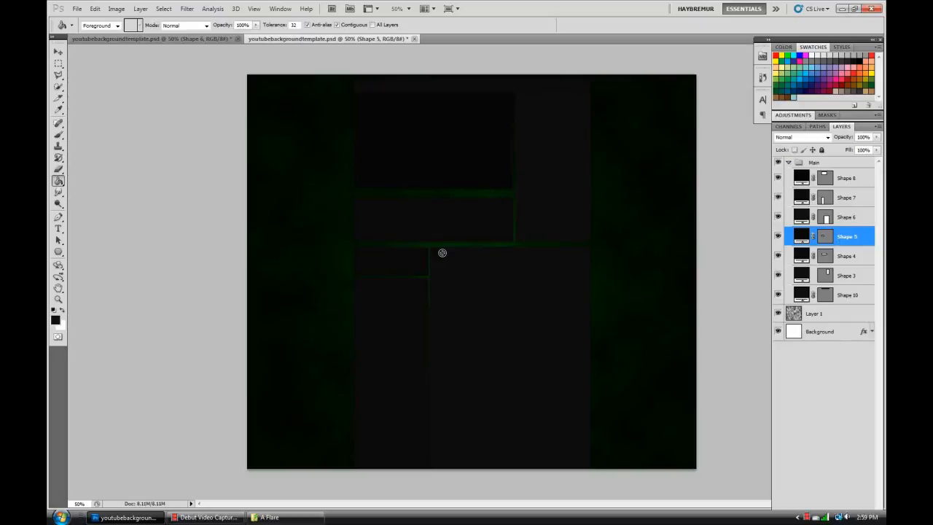
pyautogui.scroll(1, 450, 252)
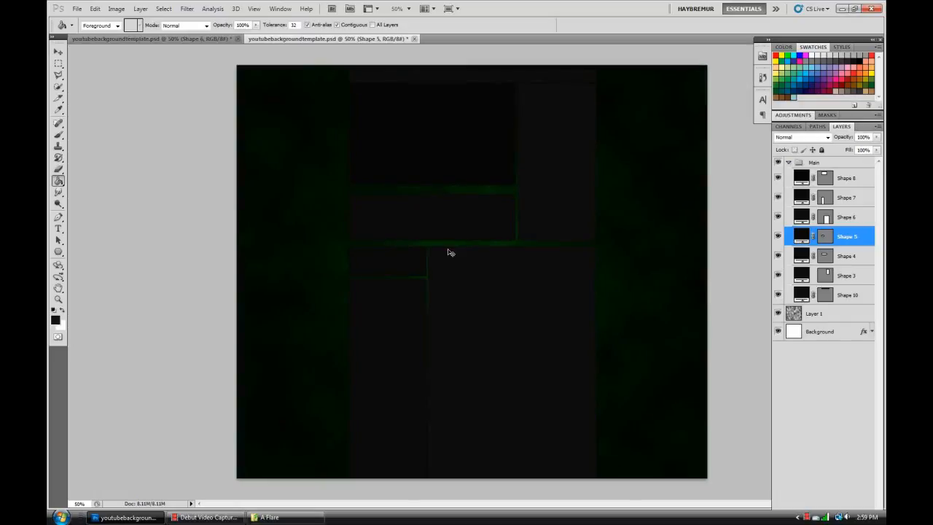
pyautogui.scroll(1, 451, 252)
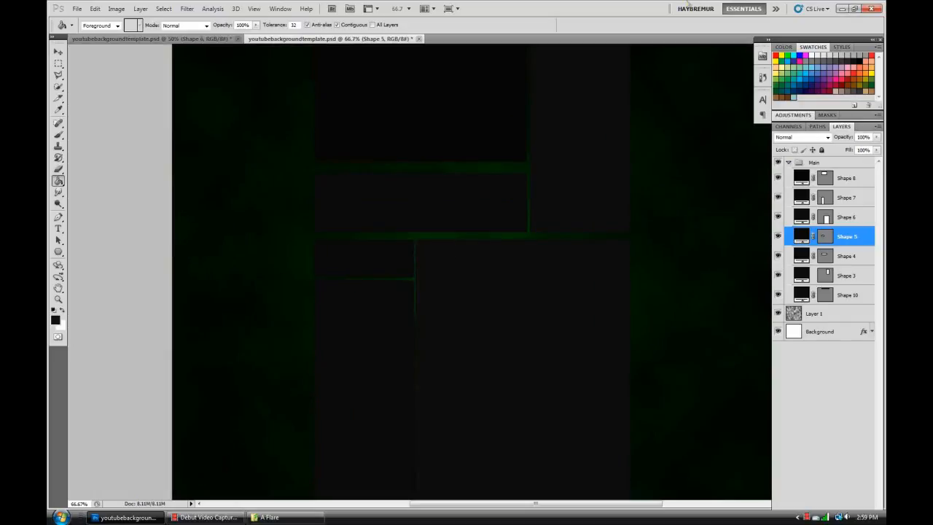
pyautogui.doubleClick(844, 243)
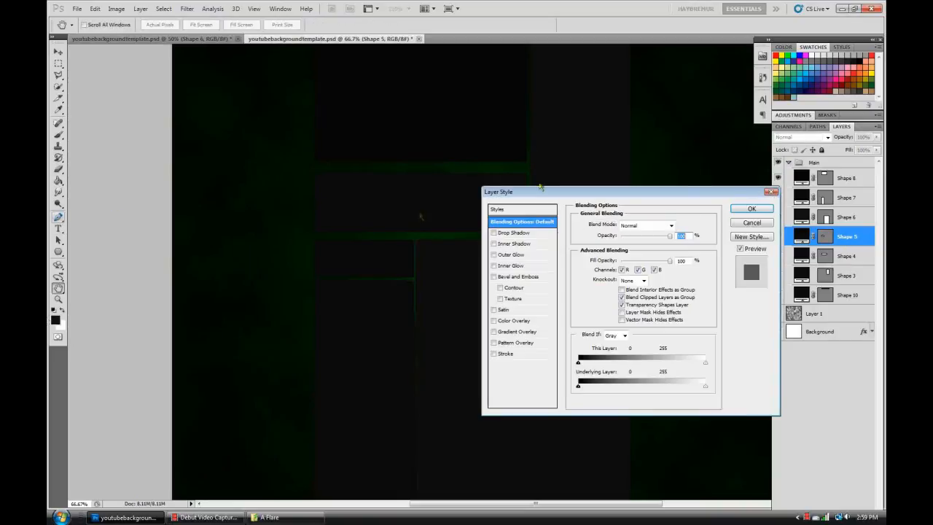
pyautogui.press('Escape')
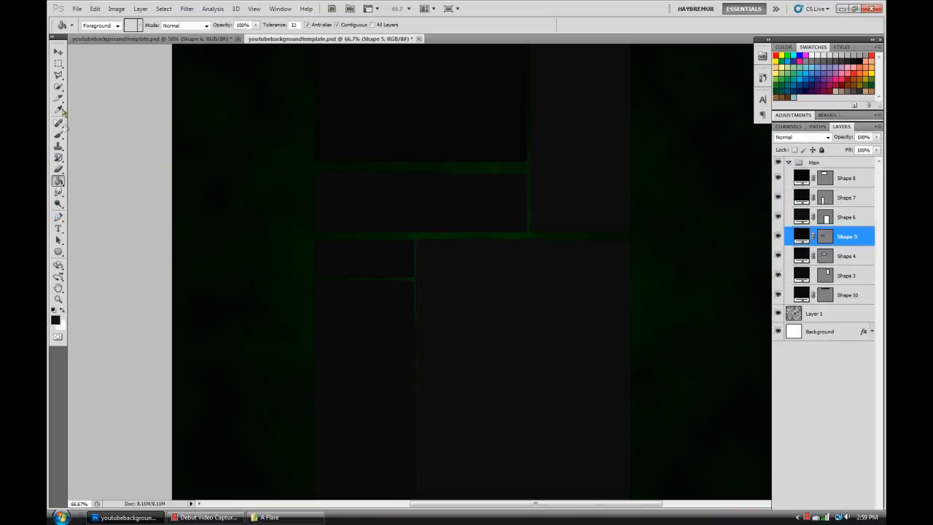
pyautogui.click(58, 75)
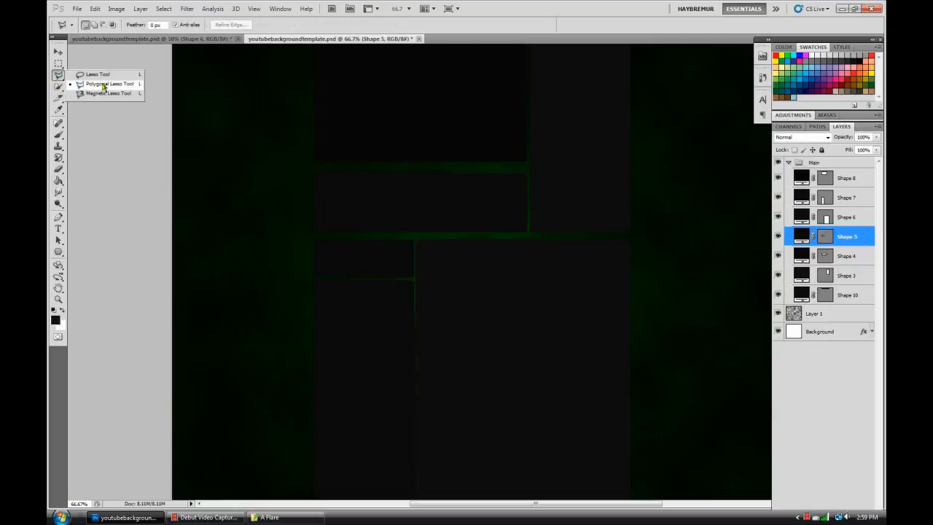
pyautogui.click(102, 85)
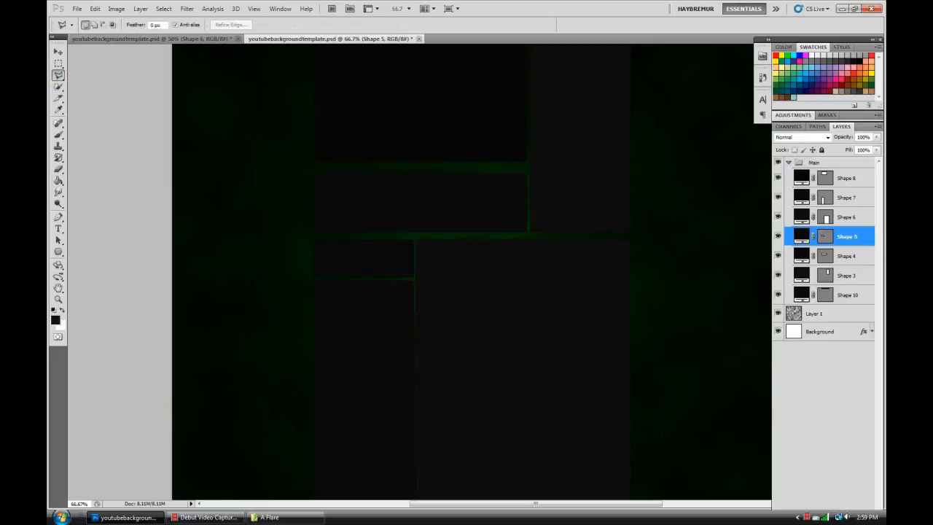
pyautogui.click(370, 240)
pyautogui.click(378, 248)
pyautogui.click(414, 247)
pyautogui.click(414, 236)
pyautogui.click(371, 235)
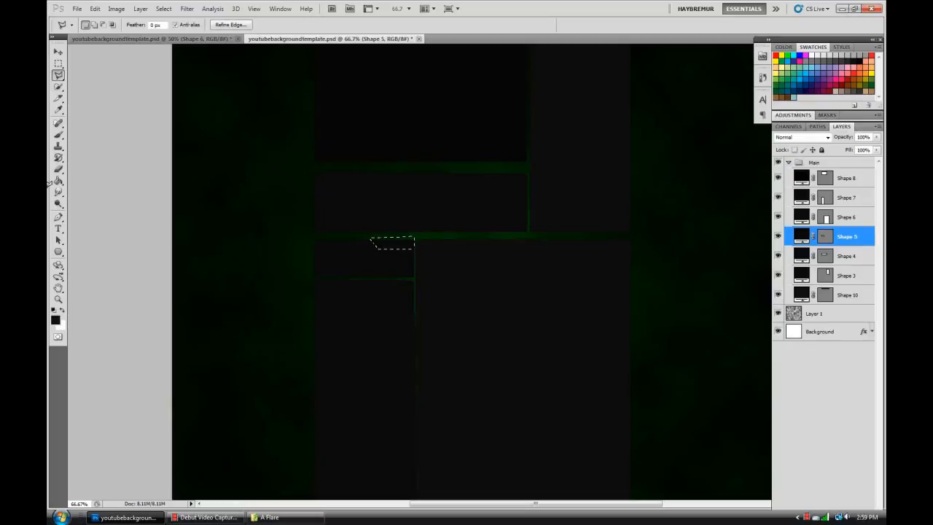
# Step: Rasterize Shape 5, erase the selected strip to leave a tab-shaped upper edge, and deselect
pyautogui.click(59, 180)
pyautogui.rightClick(59, 169)
pyautogui.click(88, 168)
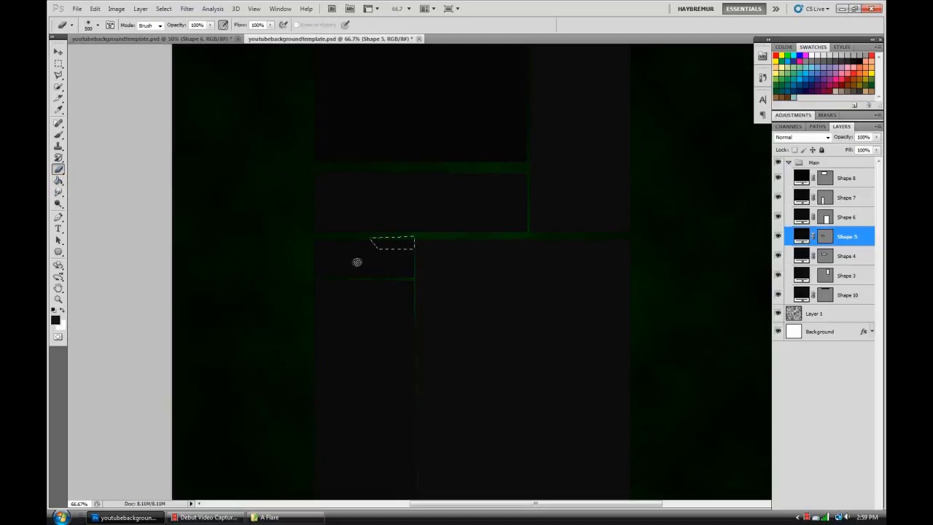
pyautogui.click(390, 244)
pyautogui.click(396, 199)
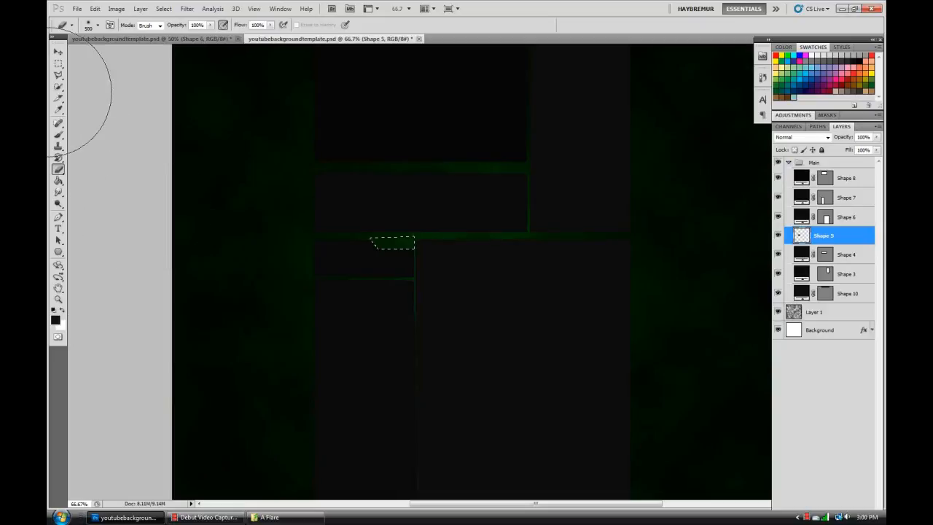
pyautogui.click(58, 53)
pyautogui.hotkey('ctrl', 'd')
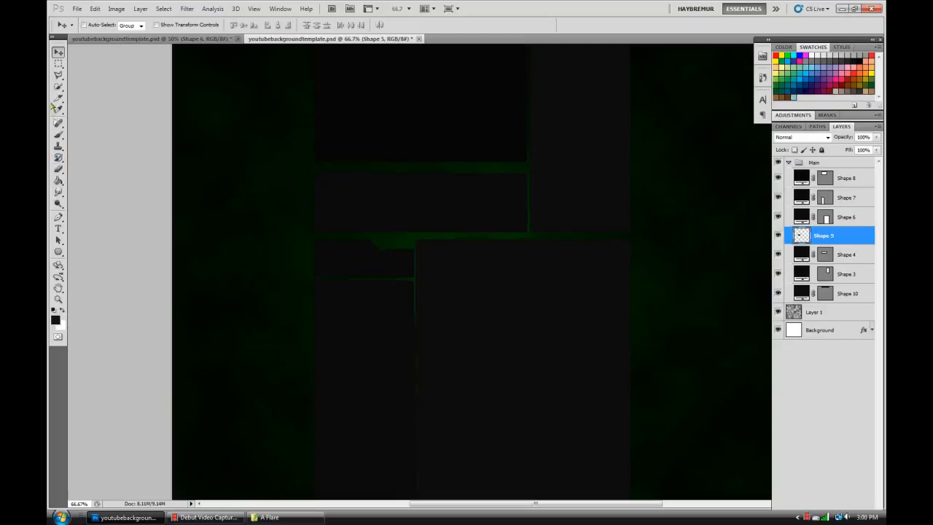
# Step: Outline a slanted strip along the upper-right edge of the large lower-right panel with the Polygonal Lasso
pyautogui.click(59, 75)
pyautogui.click(103, 87)
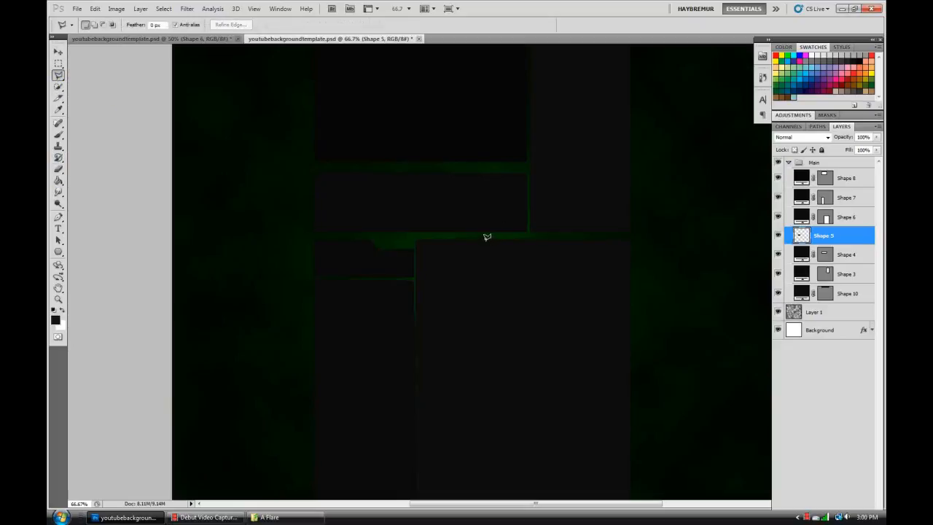
pyautogui.click(482, 238)
pyautogui.click(497, 252)
pyautogui.click(631, 252)
pyautogui.click(631, 235)
pyautogui.click(481, 238)
# Step: Rasterize Shape 6 and erase the selected strip from the large panel's upper edge
pyautogui.click(59, 168)
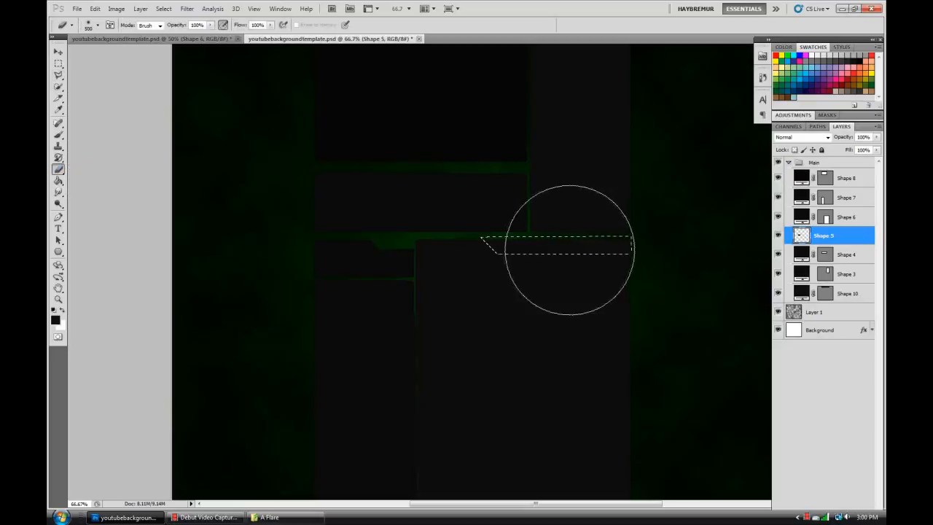
pyautogui.click(845, 217)
pyautogui.click(485, 241)
pyautogui.click(388, 194)
pyautogui.click(556, 254)
pyautogui.click(58, 51)
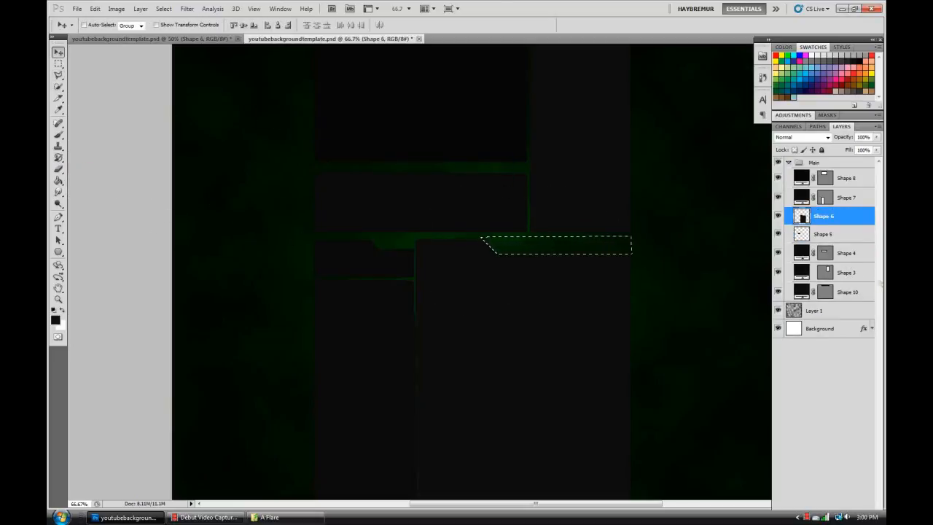
# Step: On the Shape 7 layer, outline a slanted strip along the tall left panel's upper-right edge with the Polygonal Lasso
pyautogui.click(847, 198)
pyautogui.moveTo(59, 75); pyautogui.dragTo(102, 83)
pyautogui.click(360, 281)
pyautogui.click(370, 291)
pyautogui.click(415, 292)
pyautogui.click(415, 279)
pyautogui.click(359, 280)
# Step: Rasterize Shape 7, erase the selected strip from its upper edge, and deselect
pyautogui.press('e')
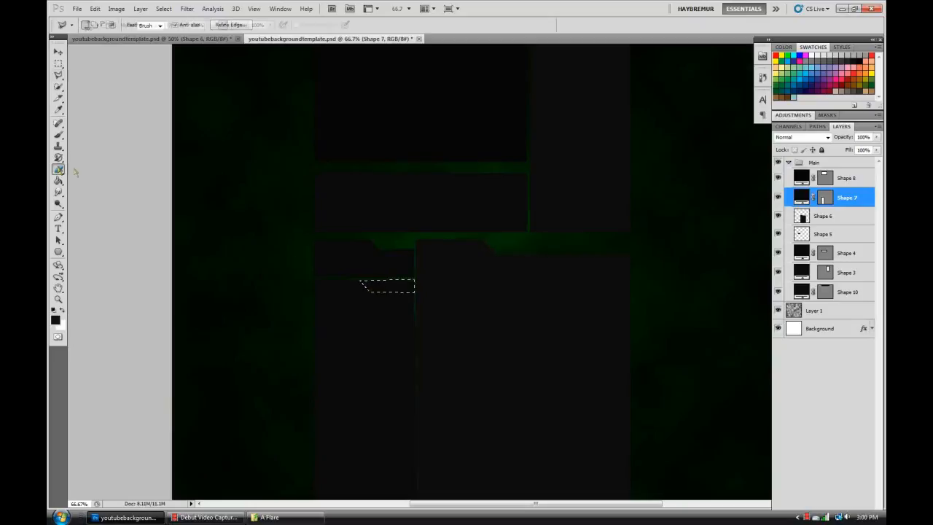
pyautogui.click(384, 282)
pyautogui.click(397, 200)
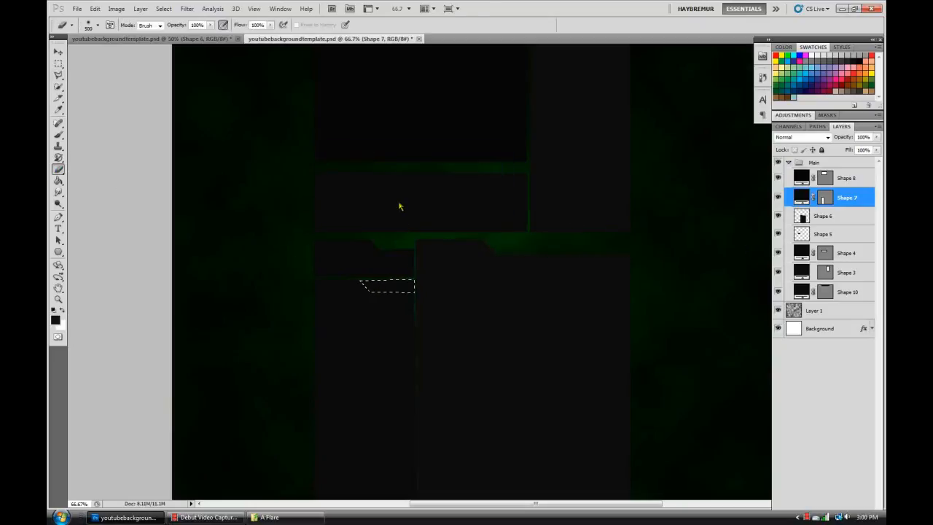
pyautogui.moveTo(383, 266); pyautogui.dragTo(302, 295)
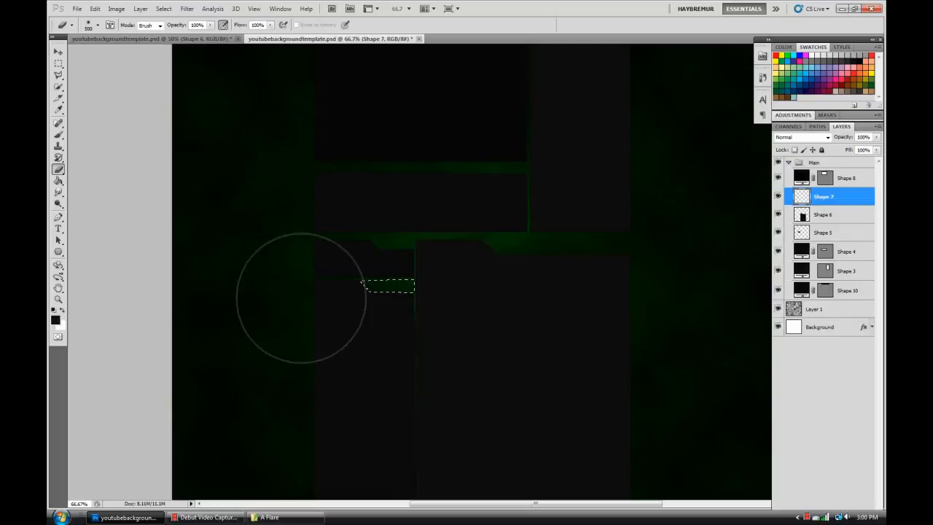
pyautogui.click(59, 52)
pyautogui.hotkey('ctrl', 'd')
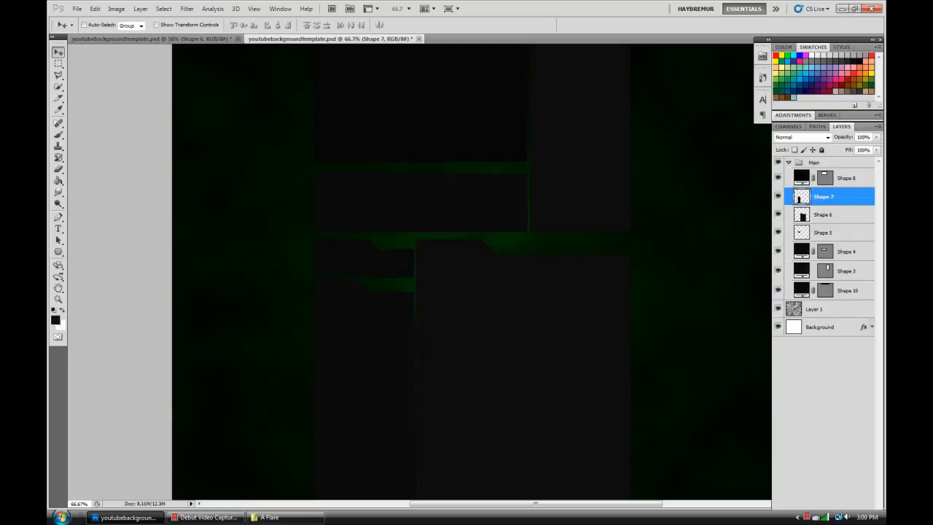
pyautogui.hotkey('ctrl', '-')
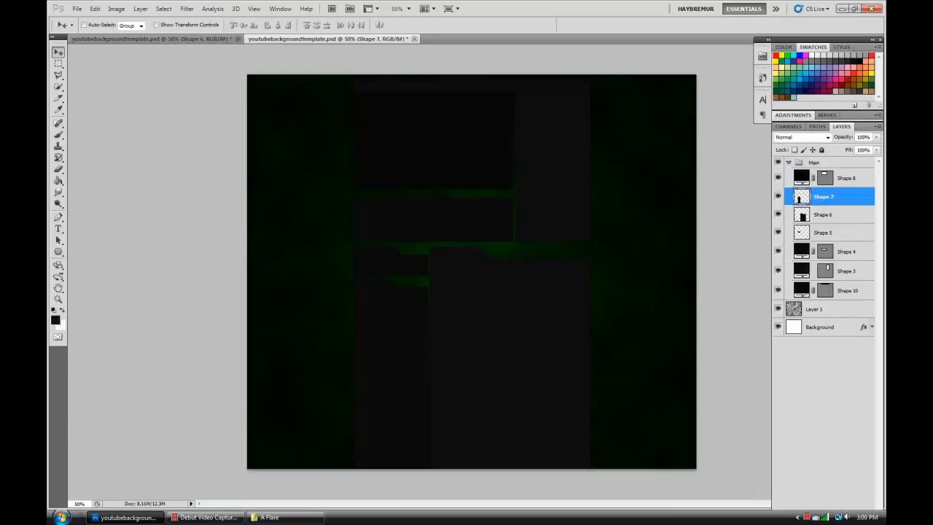
# Step: Add a Gradient Overlay to Shape 6 and set the gradient's first colour stop to 111111
pyautogui.doubleClick(829, 215)
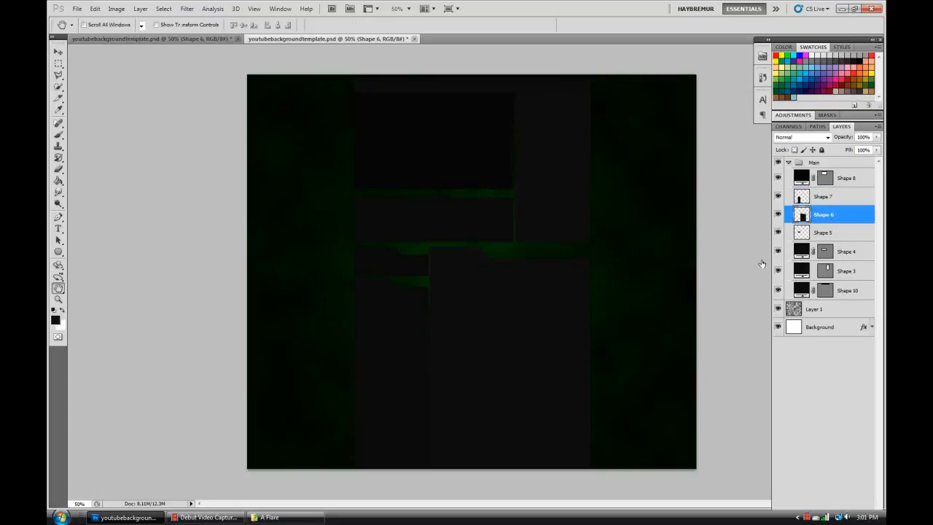
pyautogui.click(504, 332)
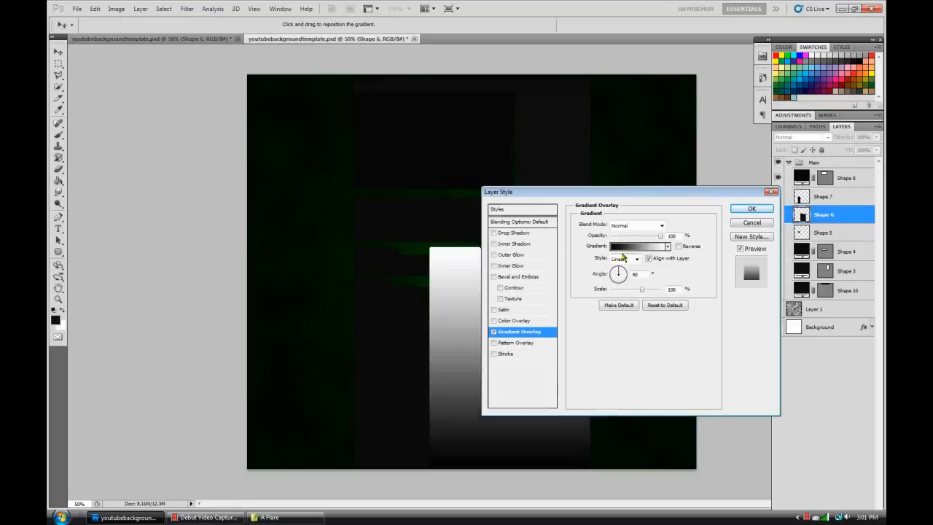
pyautogui.click(625, 248)
pyautogui.doubleClick(630, 305)
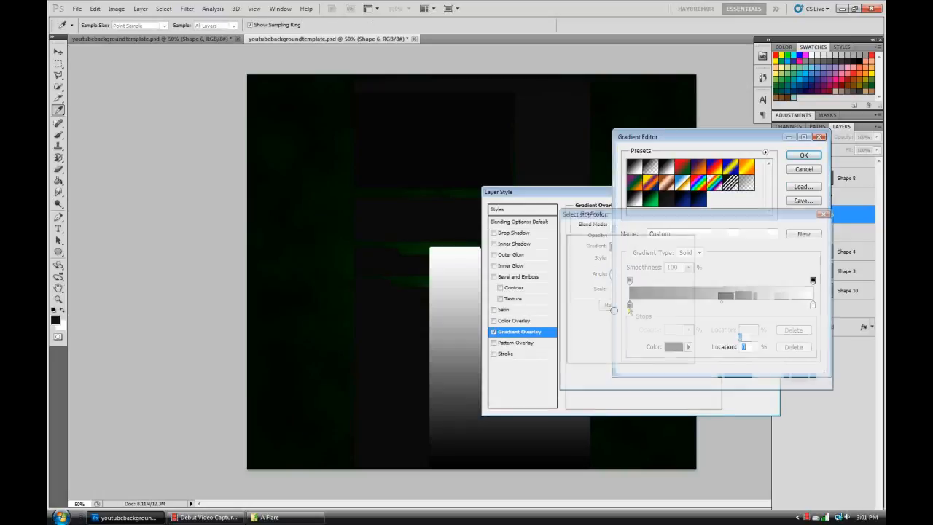
pyautogui.click(785, 234)
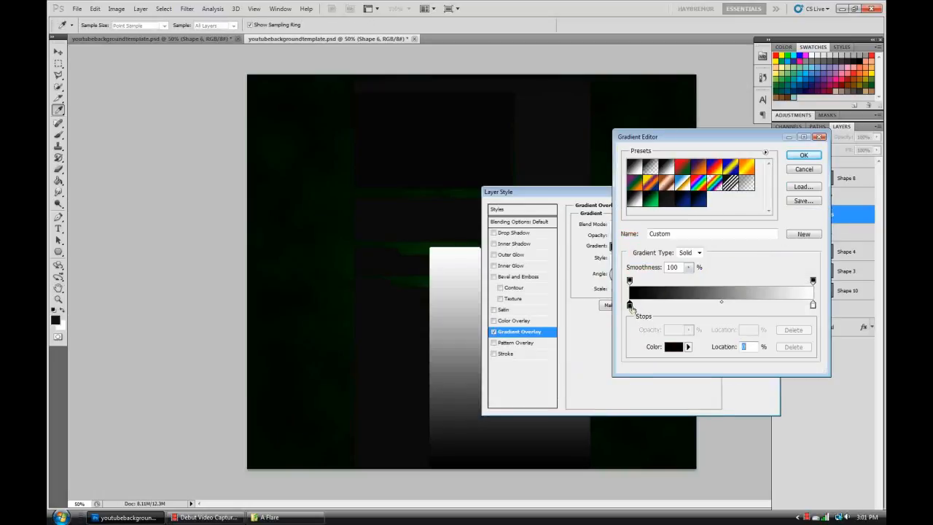
pyautogui.doubleClick(630, 305)
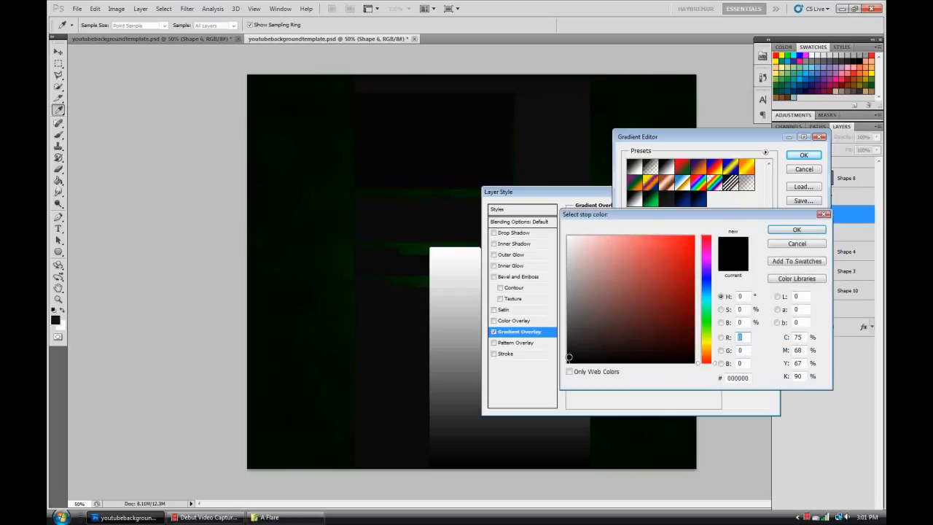
pyautogui.click(569, 354)
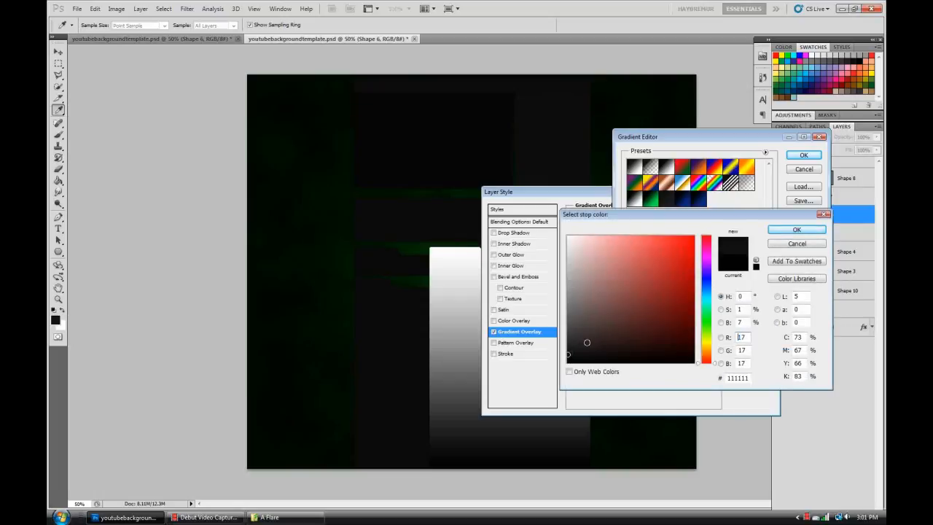
pyautogui.click(797, 229)
# Step: Set the gradient's end colour stop to 212121 and accept the gradient
pyautogui.click(813, 305)
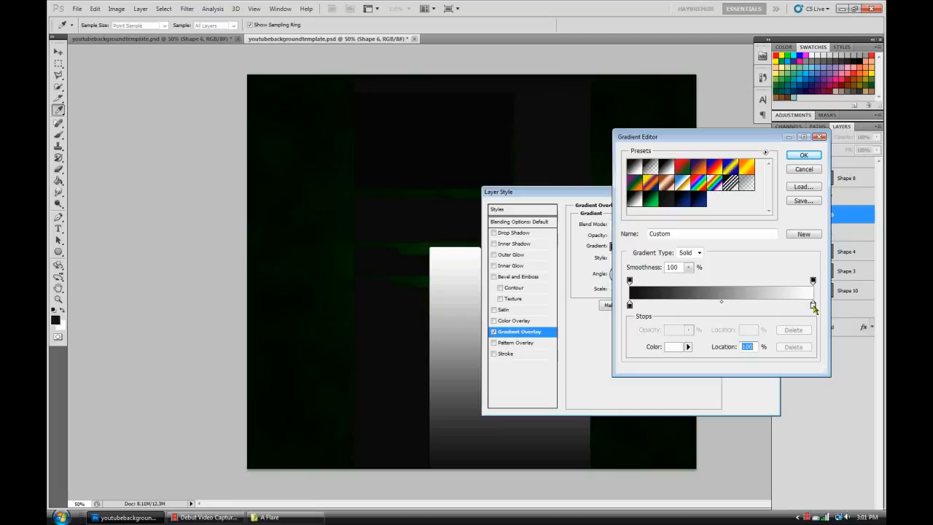
pyautogui.doubleClick(813, 304)
pyautogui.click(568, 347)
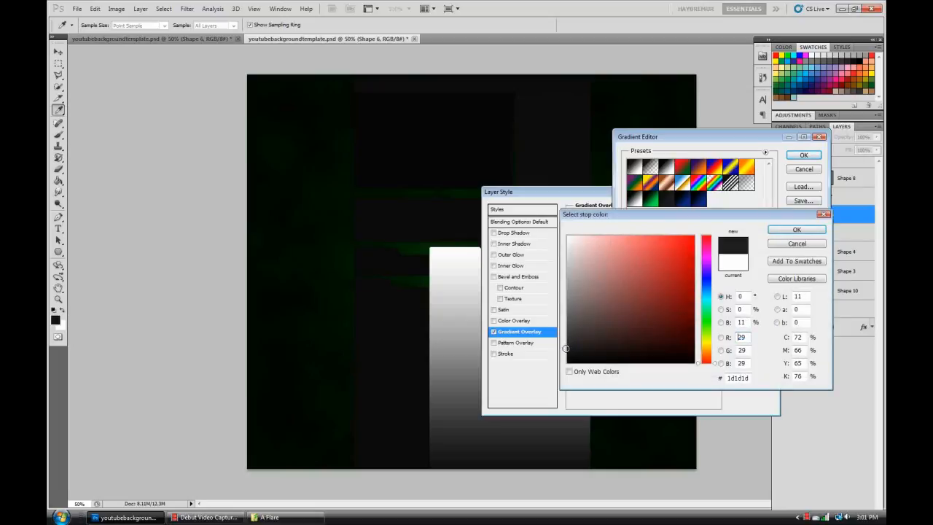
pyautogui.moveTo(567, 348); pyautogui.dragTo(567, 346)
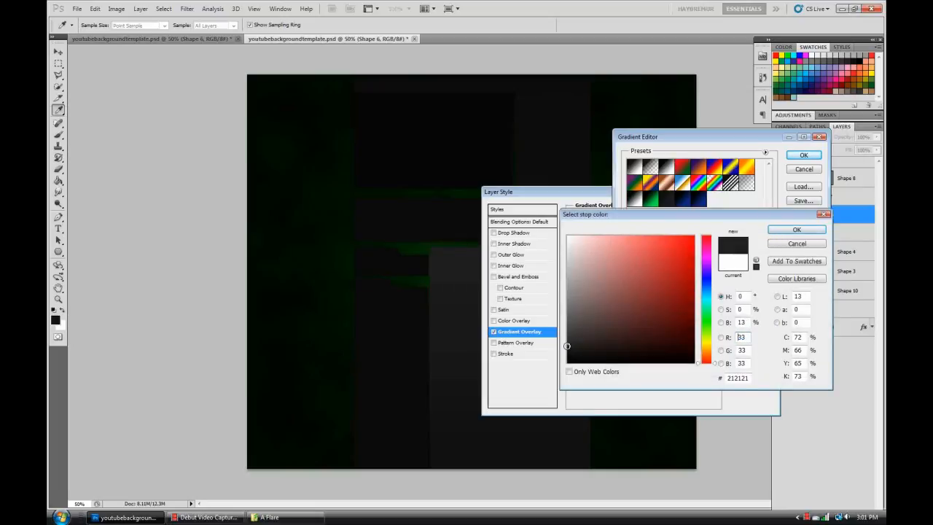
pyautogui.click(797, 230)
pyautogui.click(803, 155)
# Step: Make Shape 6's Gradient Overlay Radial and reversed, apply the layer style, and collapse the layer's effects list
pyautogui.moveTo(574, 197); pyautogui.dragTo(691, 213)
pyautogui.click(755, 275)
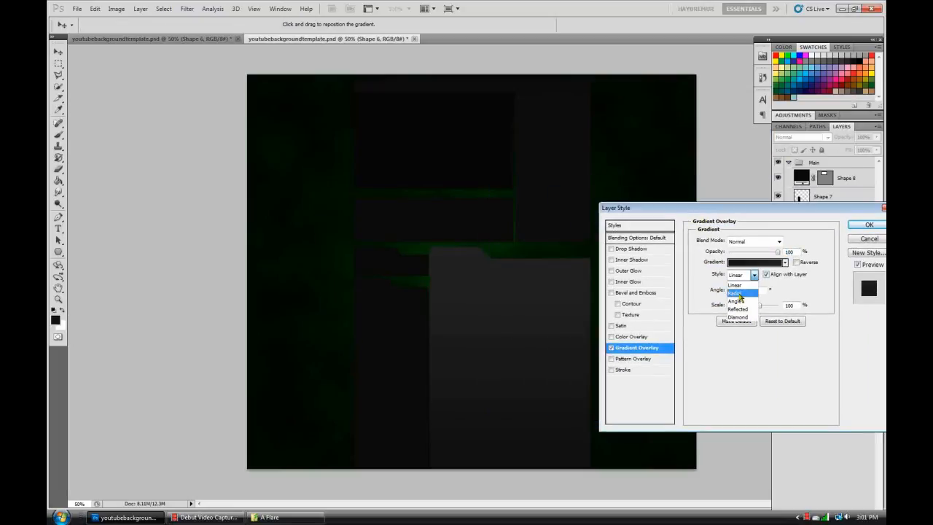
pyautogui.click(738, 292)
pyautogui.click(796, 263)
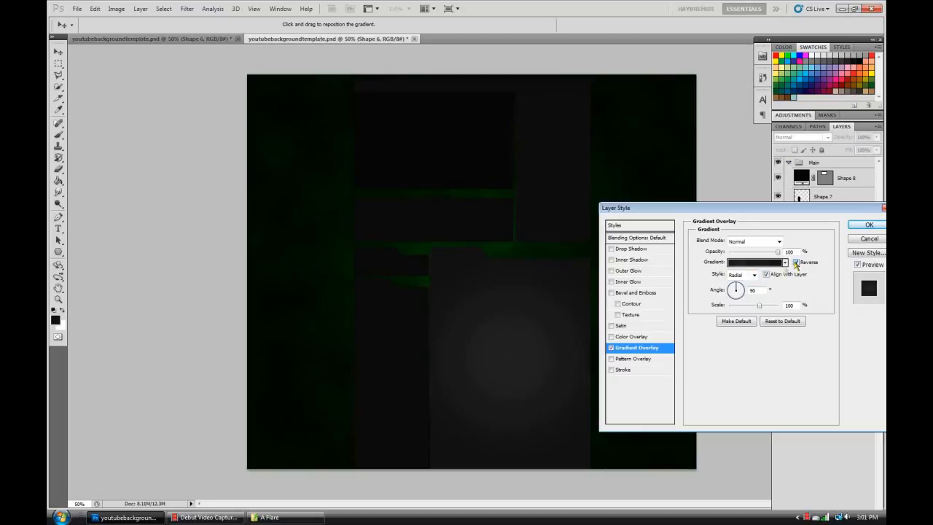
pyautogui.click(869, 225)
pyautogui.click(871, 214)
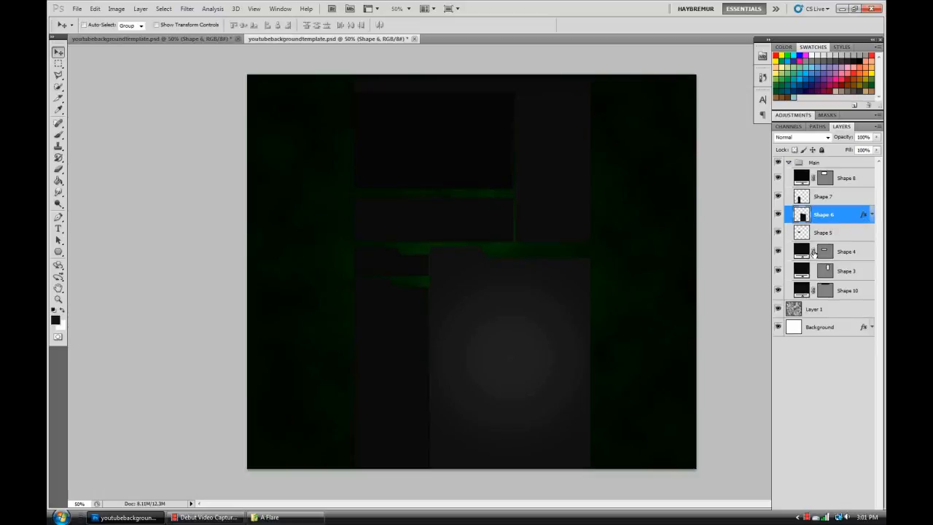
# Step: Copy the layer style of Shape 6
pyautogui.rightClick(841, 212)
pyautogui.click(848, 219)
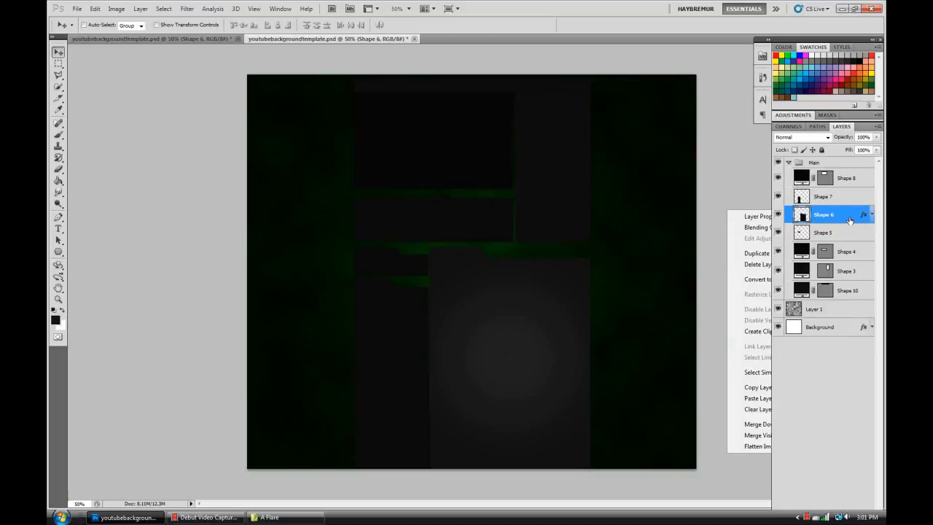
pyautogui.rightClick(849, 220)
pyautogui.click(772, 396)
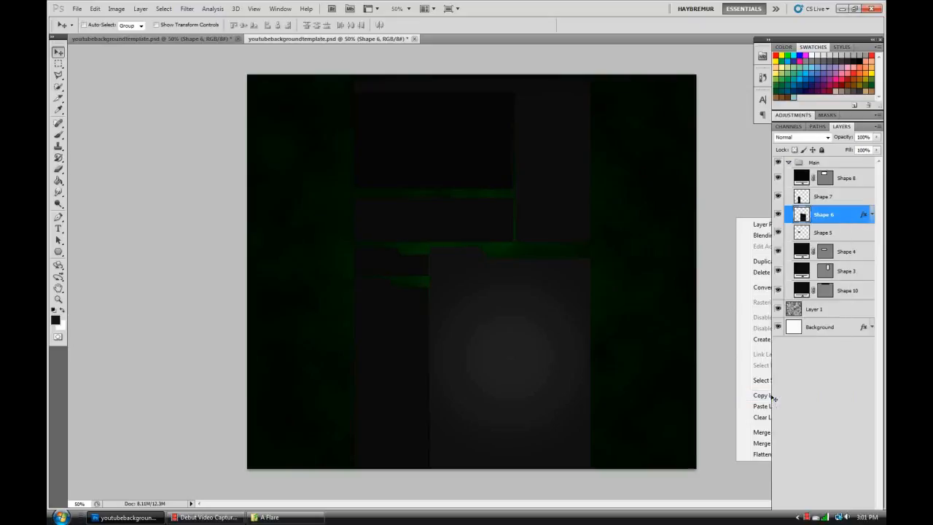
# Step: Paste the copied layer style onto Shape 5, Shape 4 and Shape 3
pyautogui.click(845, 232)
pyautogui.rightClick(849, 233)
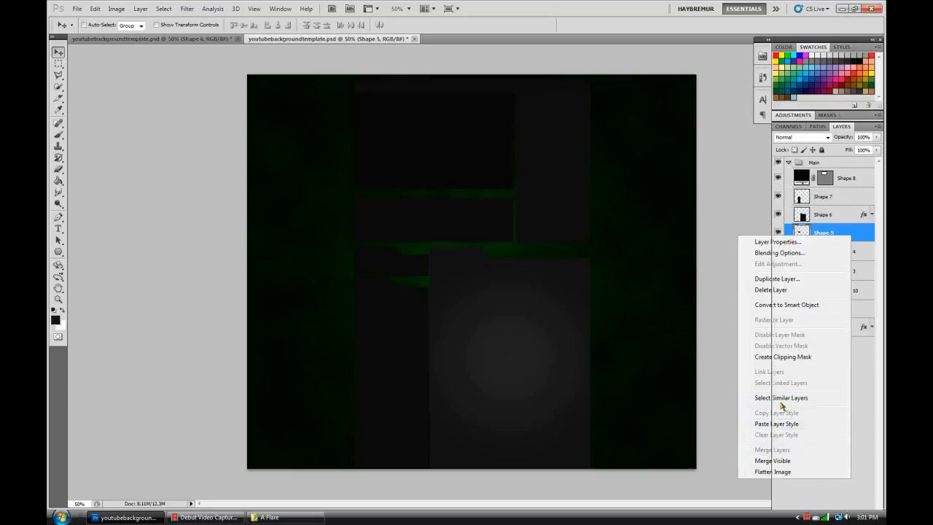
pyautogui.click(776, 423)
pyautogui.rightClick(850, 270)
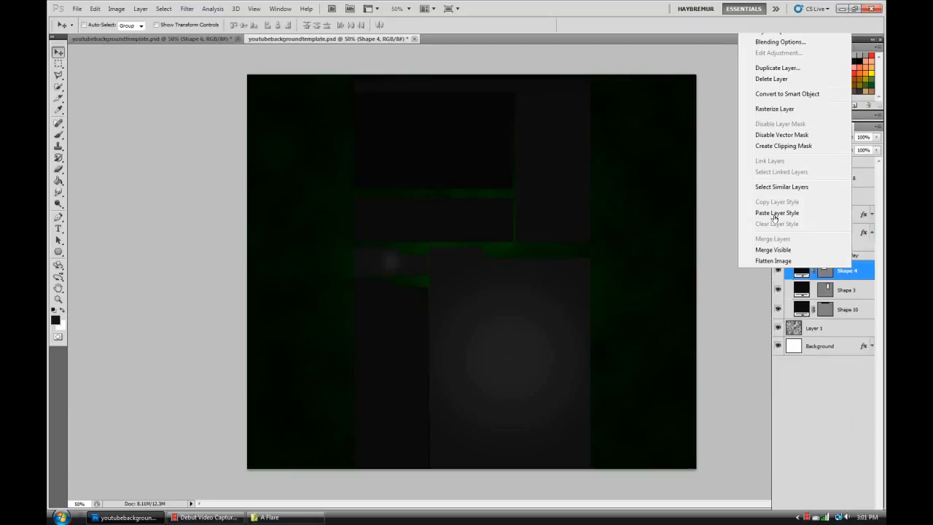
pyautogui.click(777, 212)
pyautogui.click(853, 316)
pyautogui.rightClick(853, 316)
pyautogui.click(766, 261)
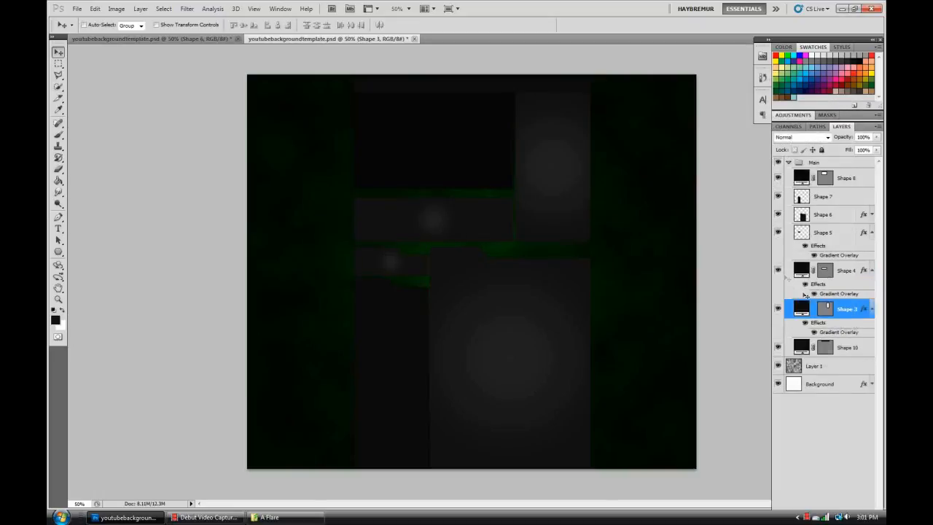
# Step: Paste the copied layer style onto Shape 10, Shape 7 and Shape 8
pyautogui.rightClick(842, 350)
pyautogui.click(809, 295)
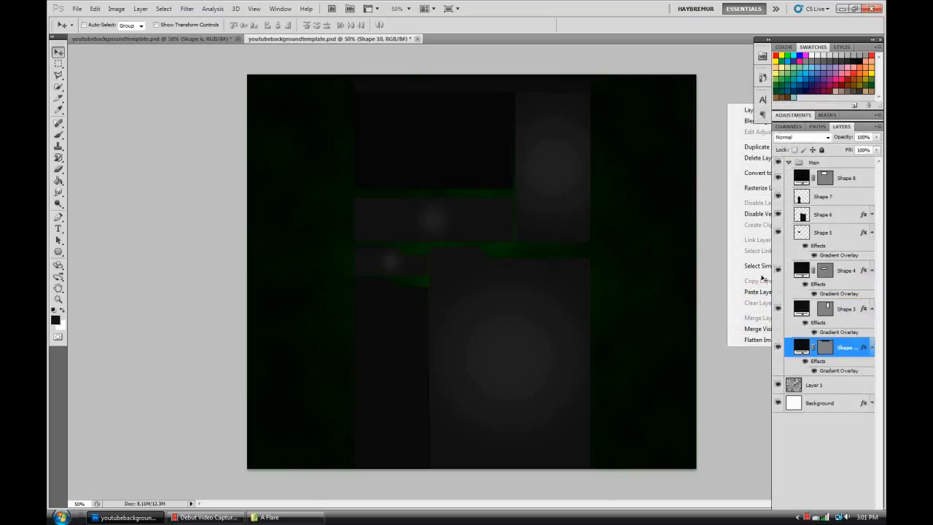
pyautogui.rightClick(827, 197)
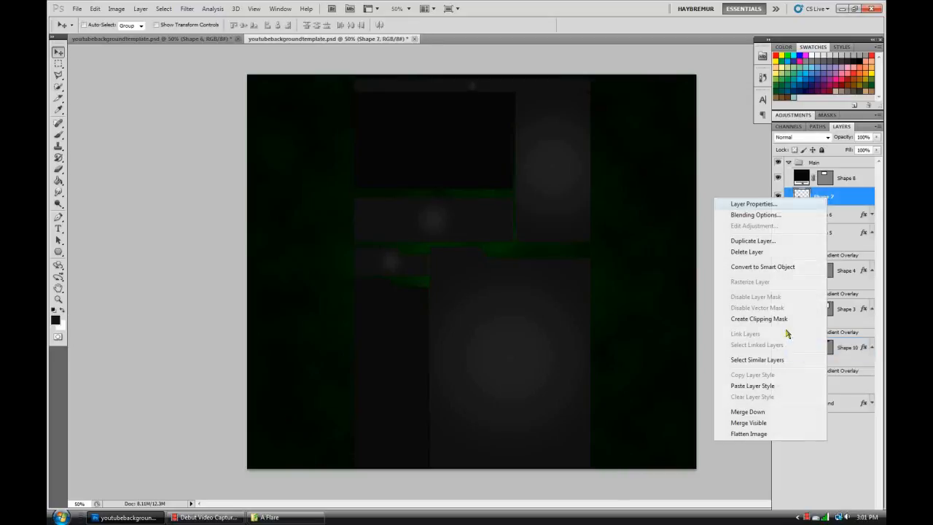
pyautogui.click(745, 387)
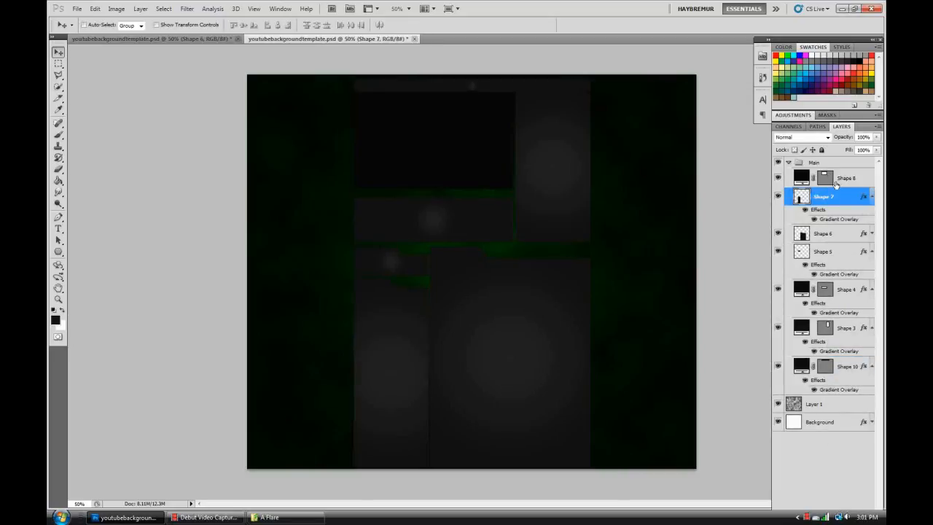
pyautogui.rightClick(836, 186)
pyautogui.click(777, 372)
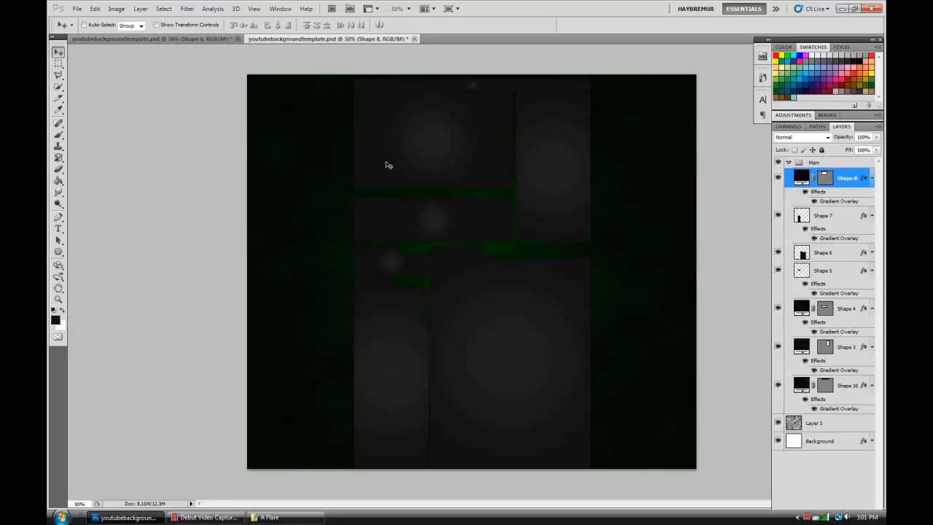
# Step: Slightly adjust the scale of Shape 8's Gradient Overlay and apply the layer style
pyautogui.doubleClick(842, 185)
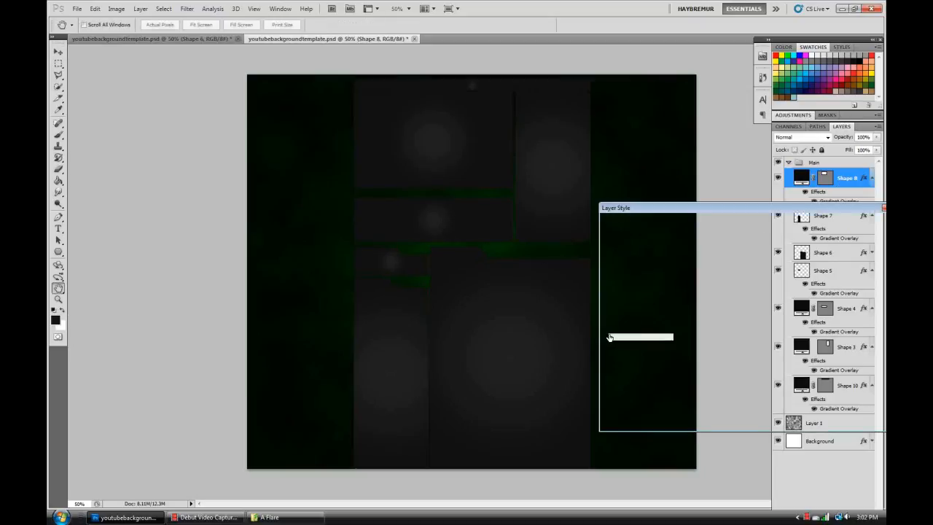
pyautogui.click(634, 347)
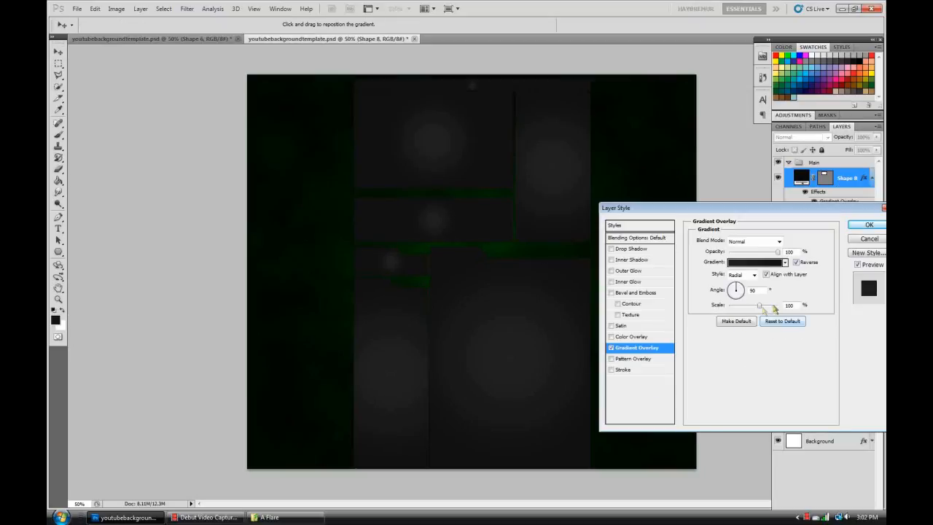
pyautogui.moveTo(760, 309)
pyautogui.mouseDown()
pyautogui.moveTo(744, 309)
pyautogui.moveTo(758, 309)
pyautogui.mouseUp()
pyautogui.click(868, 225)
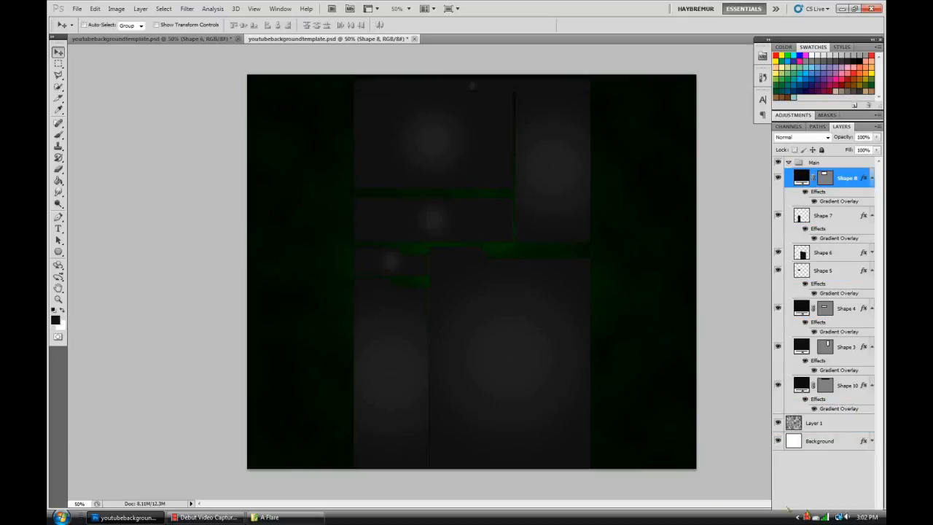
# Step: Add a text layer with the channel's username over the wide box below the upper panel, in the Xirod font
pyautogui.click(57, 228)
pyautogui.click(403, 216)
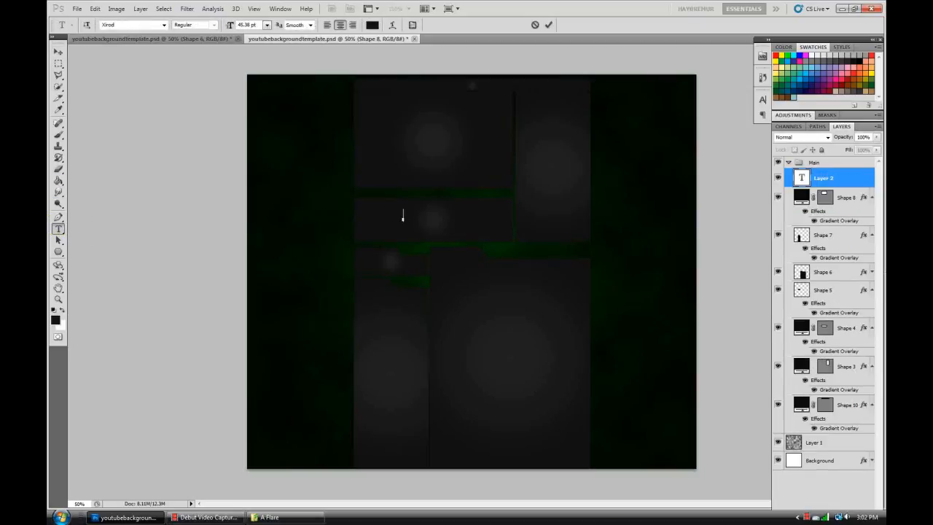
pyautogui.write('ybrre')
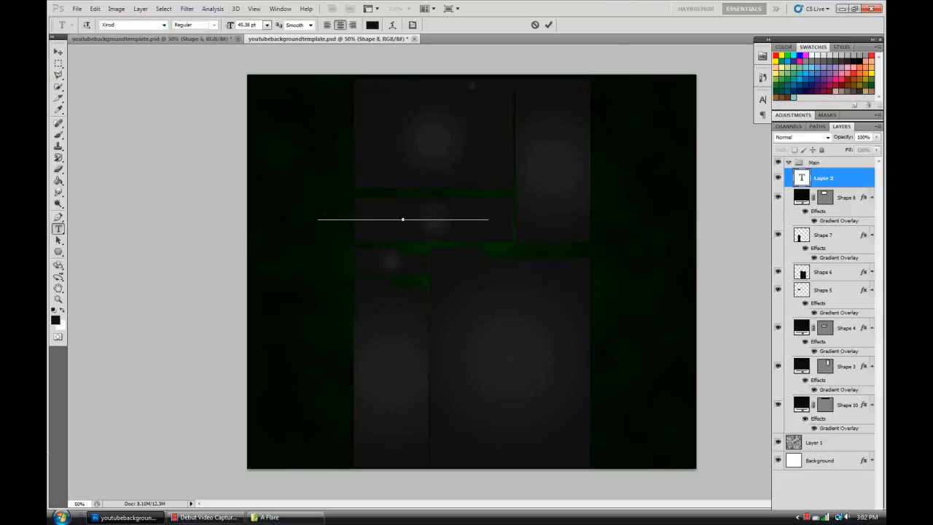
# Step: Add a red Color Overlay to the username text layer and apply the layer style
pyautogui.doubleClick(851, 177)
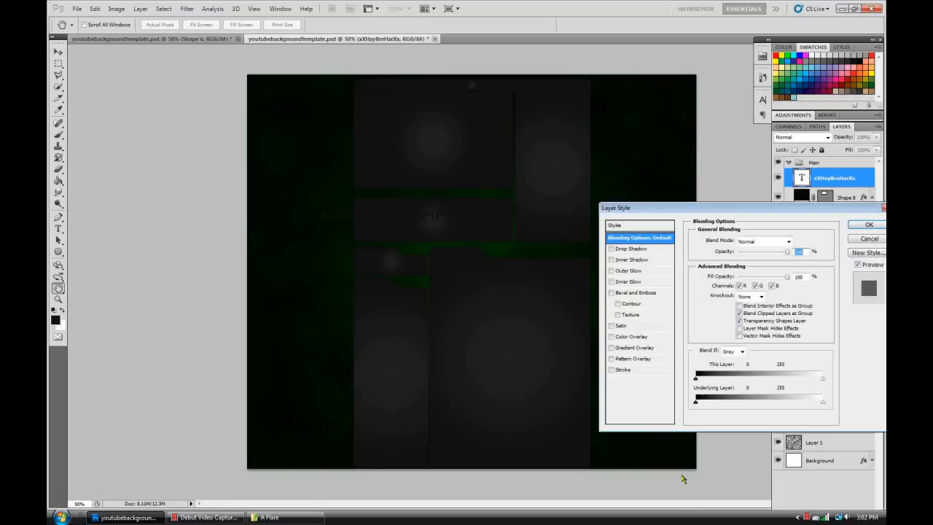
pyautogui.click(623, 336)
pyautogui.click(867, 225)
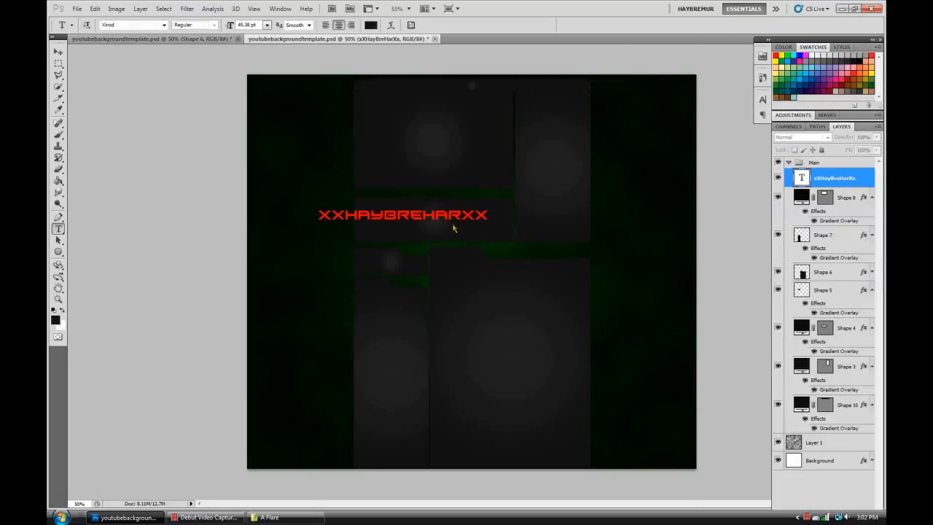
# Step: Rotate the username text 90° counter-clockwise and place it vertically just outside the left edge of the upper panels
pyautogui.moveTo(420, 236); pyautogui.dragTo(423, 239)
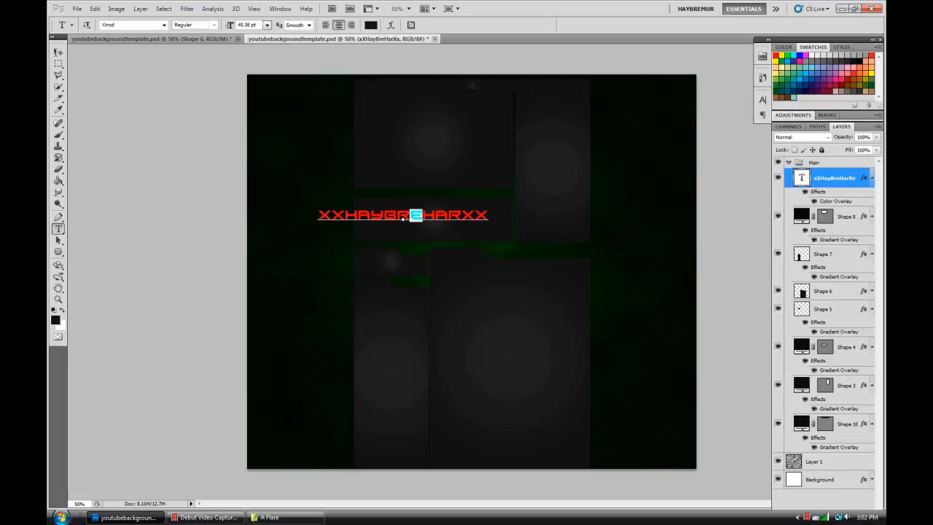
pyautogui.click(57, 52)
pyautogui.moveTo(395, 215); pyautogui.dragTo(403, 237)
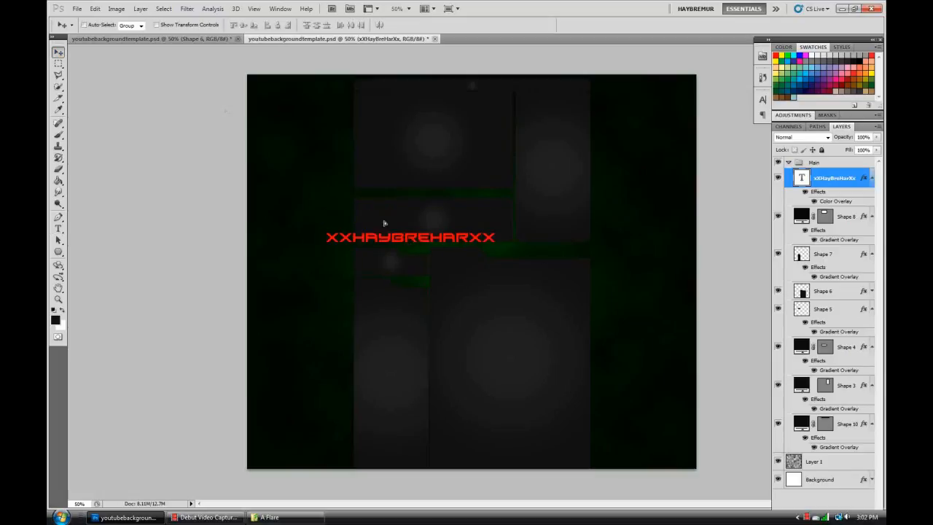
pyautogui.click(95, 8)
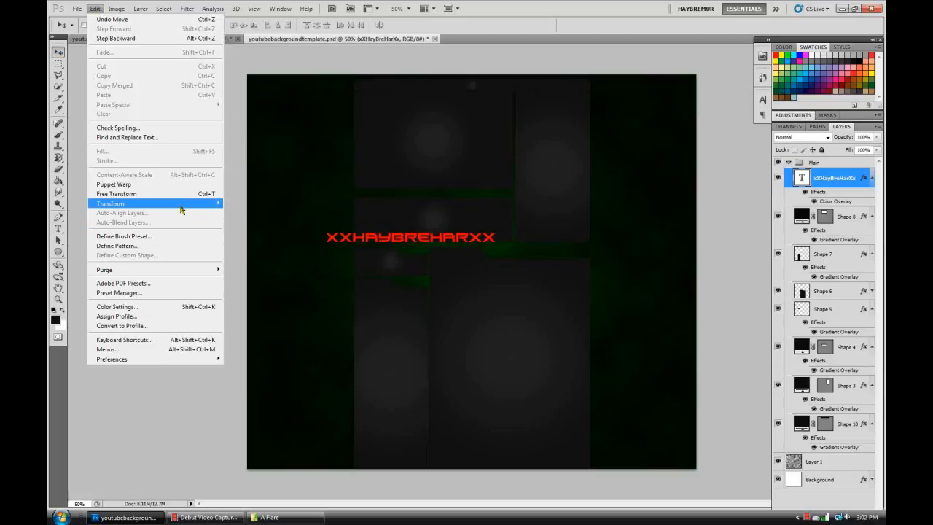
pyautogui.moveTo(182, 204)
pyautogui.click(262, 298)
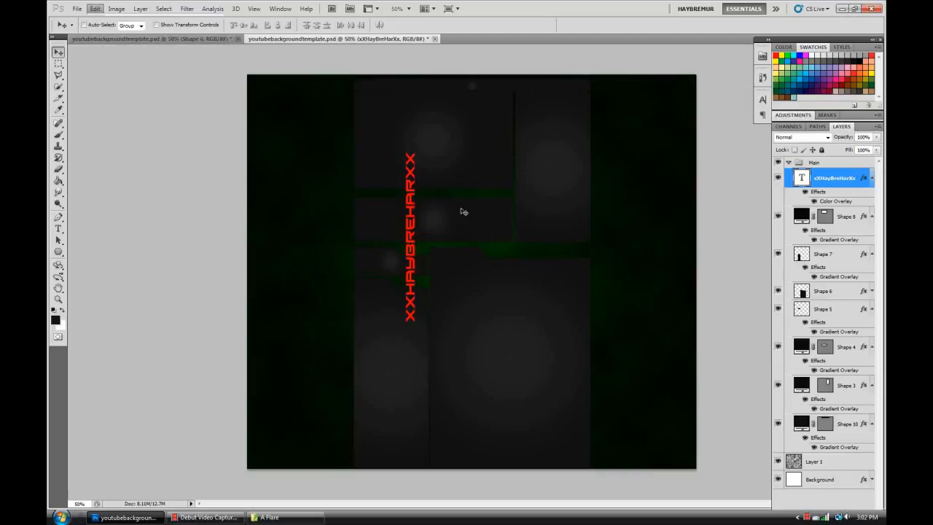
pyautogui.moveTo(411, 243); pyautogui.dragTo(343, 212)
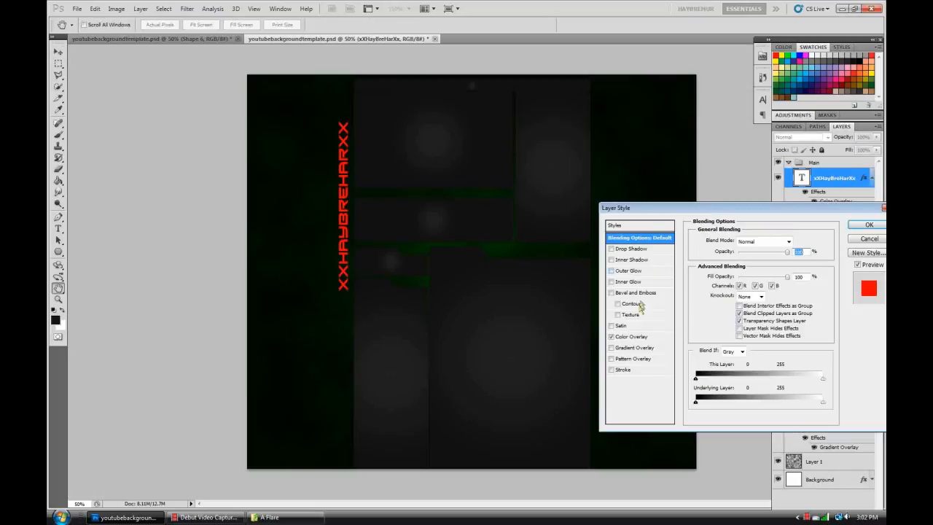
# Step: Turn off the text layer's Color Overlay and enable a Gradient Overlay in its place
pyautogui.click(627, 338)
pyautogui.click(610, 337)
pyautogui.click(610, 348)
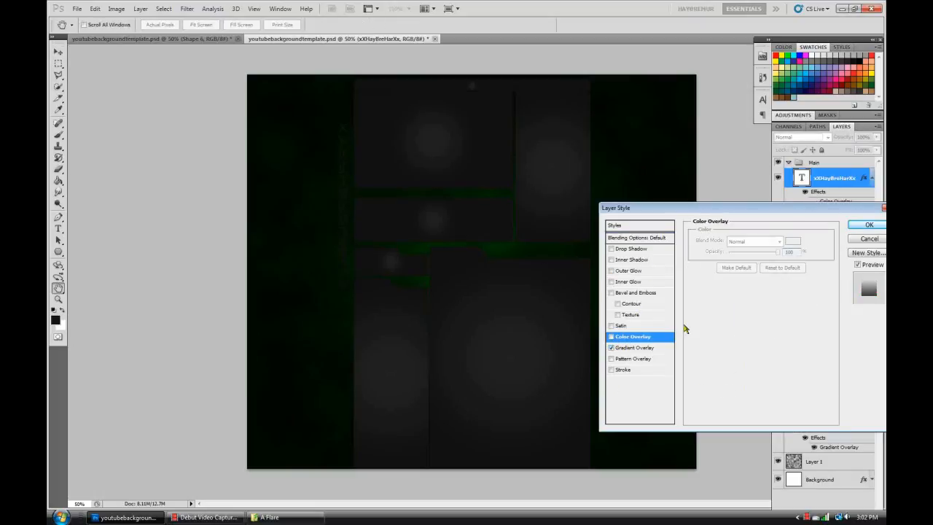
pyautogui.click(628, 347)
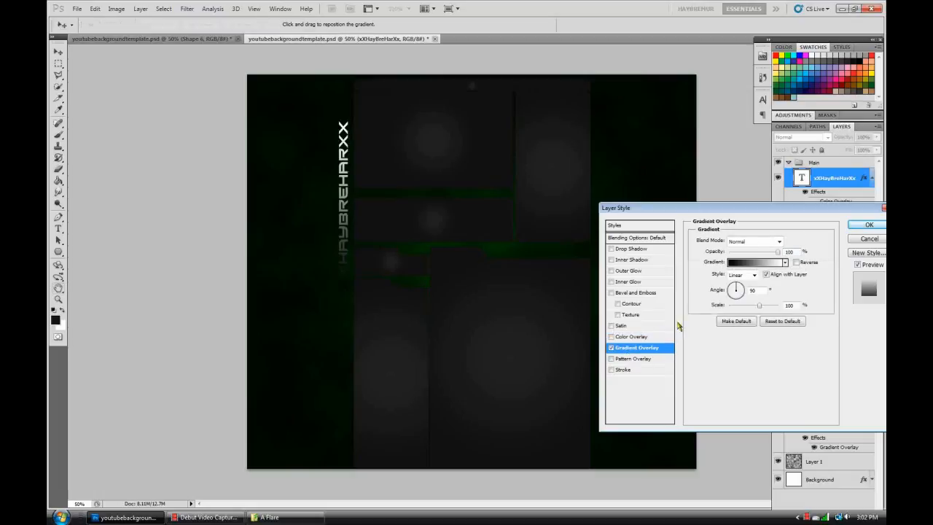
# Step: Set the first colour stop of the text's gradient to a dark green
pyautogui.click(751, 264)
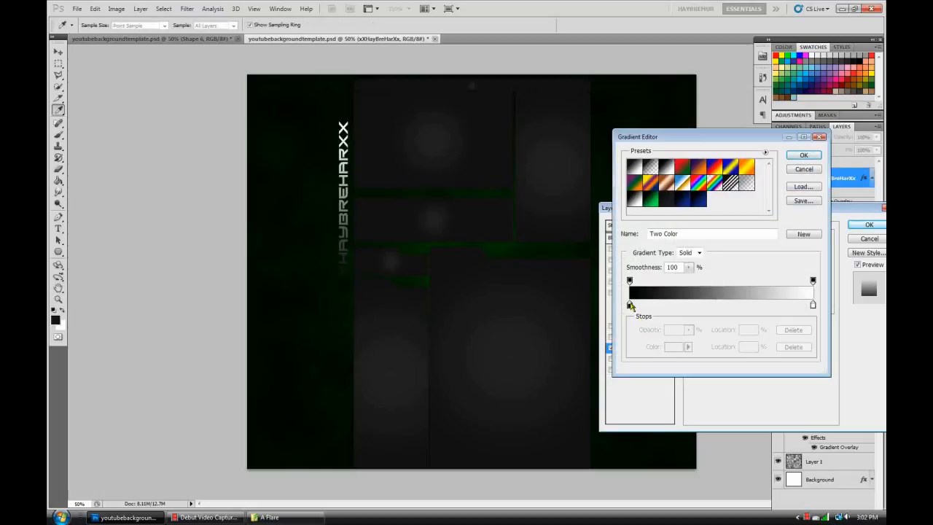
pyautogui.doubleClick(630, 305)
pyautogui.click(706, 321)
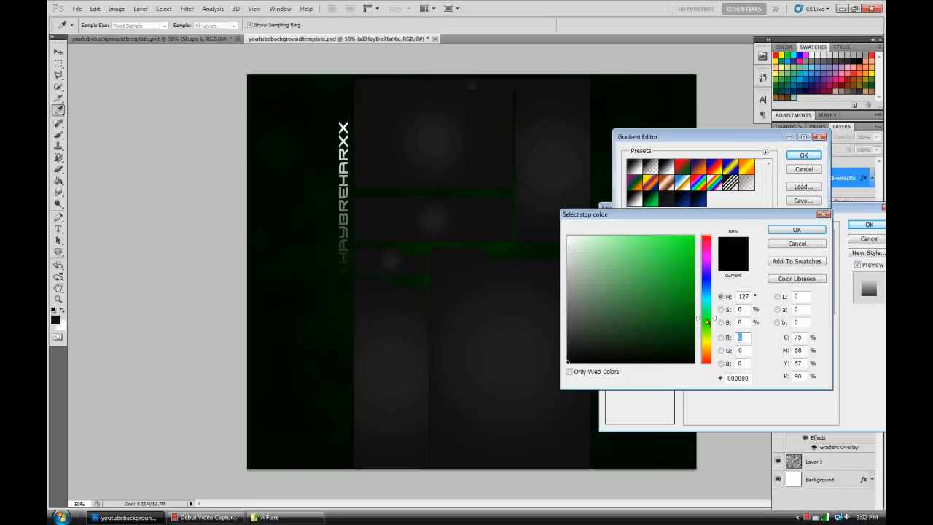
pyautogui.moveTo(650, 322)
pyautogui.mouseDown()
pyautogui.moveTo(652, 349)
pyautogui.moveTo(658, 317)
pyautogui.moveTo(658, 324)
pyautogui.mouseUp()
pyautogui.click(707, 323)
pyautogui.click(777, 233)
# Step: Set the end colour stop of the text's gradient to a brighter green and accept the gradient
pyautogui.doubleClick(813, 306)
pyautogui.click(707, 319)
pyautogui.moveTo(686, 255); pyautogui.dragTo(682, 260)
pyautogui.click(788, 231)
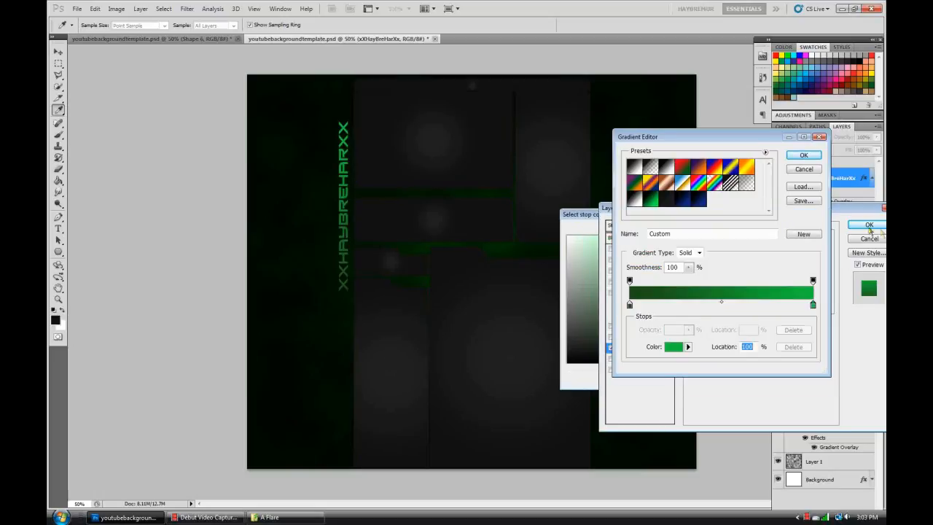
pyautogui.click(804, 155)
# Step: Set the text's Gradient Overlay to the Linear style with an angle of 0° and no reversal
pyautogui.click(754, 274)
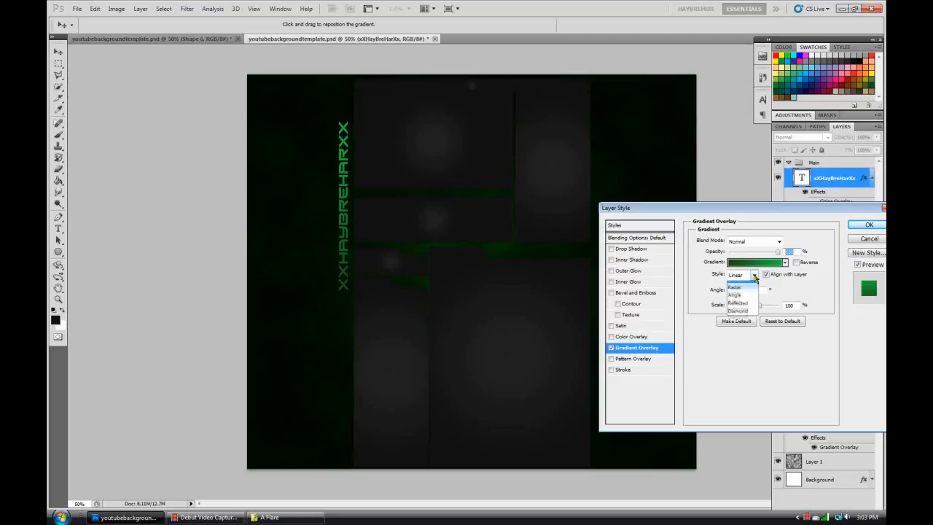
pyautogui.click(749, 283)
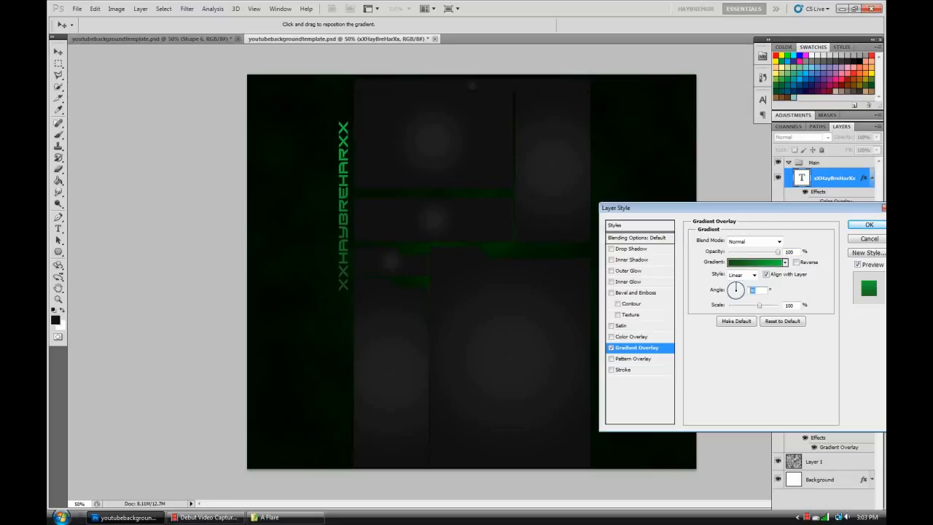
pyautogui.write('0')
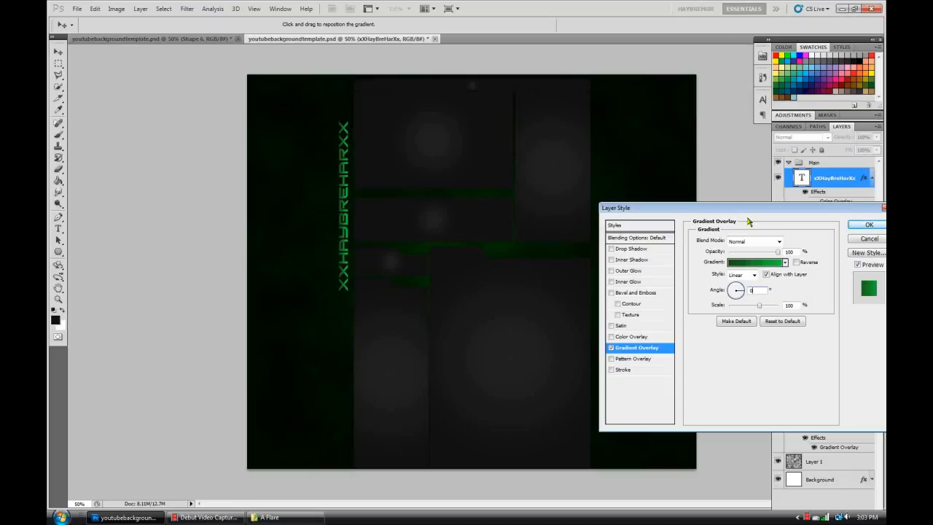
pyautogui.click(796, 262)
pyautogui.click(797, 263)
# Step: Try a Bevel and Emboss on the text with a light angle of 117°, altitude of 79° and shadow opacity of 0%
pyautogui.click(634, 293)
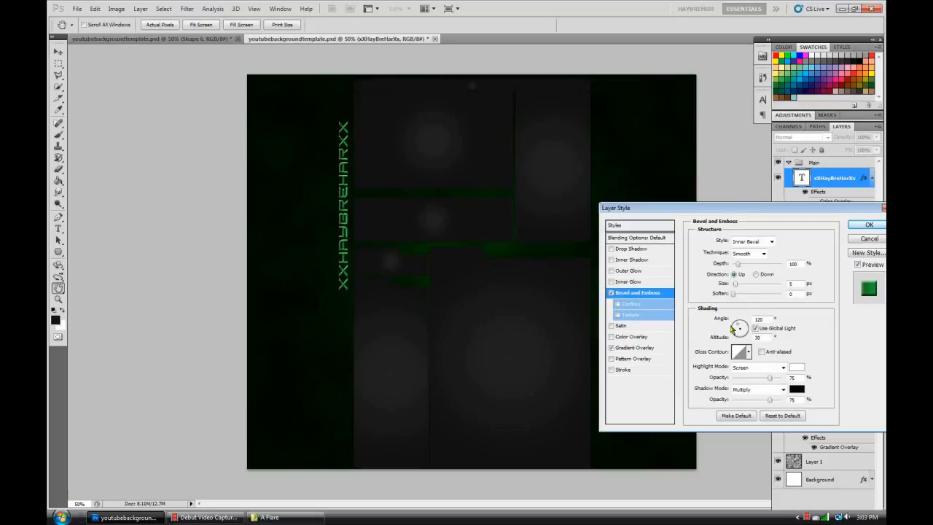
pyautogui.moveTo(738, 328); pyautogui.dragTo(741, 331)
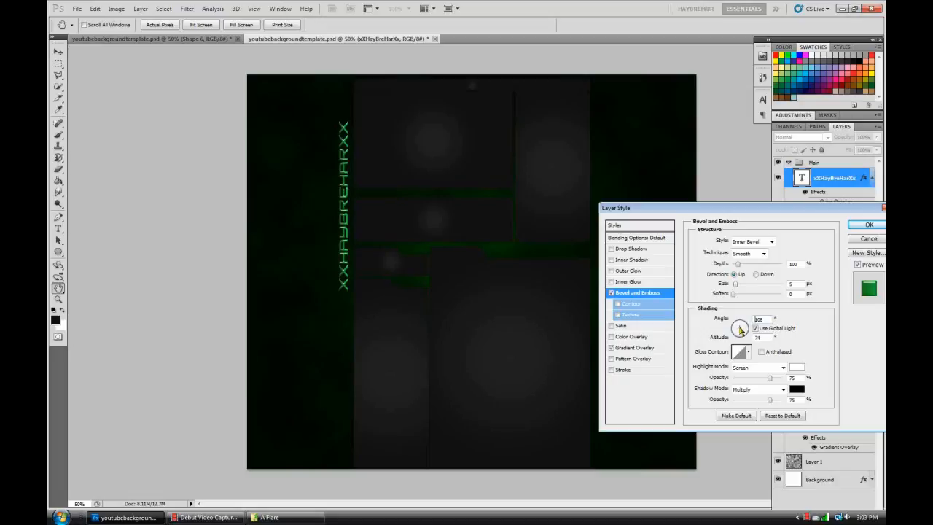
pyautogui.moveTo(740, 328); pyautogui.dragTo(740, 329)
pyautogui.moveTo(770, 402); pyautogui.dragTo(673, 401)
# Step: Try the Inner Bevel style on the text with reduced size and depth
pyautogui.click(758, 241)
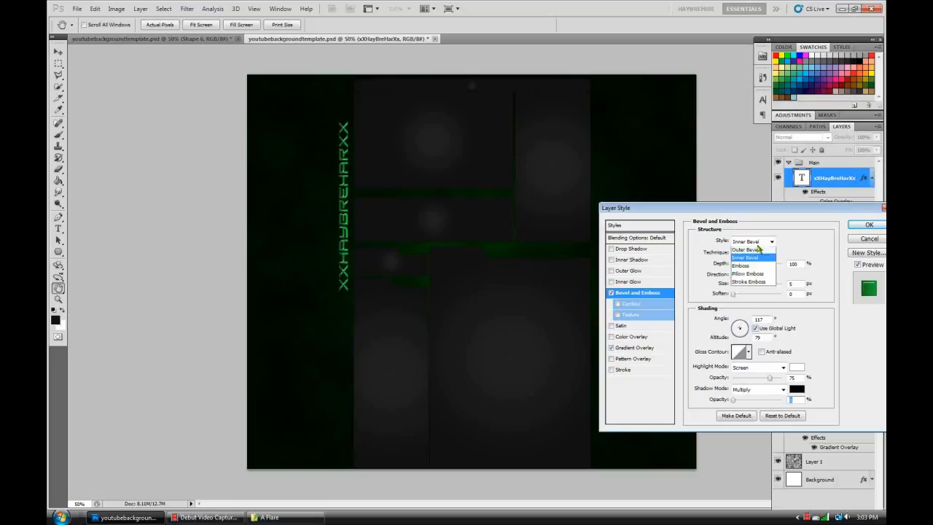
pyautogui.click(758, 250)
pyautogui.click(758, 253)
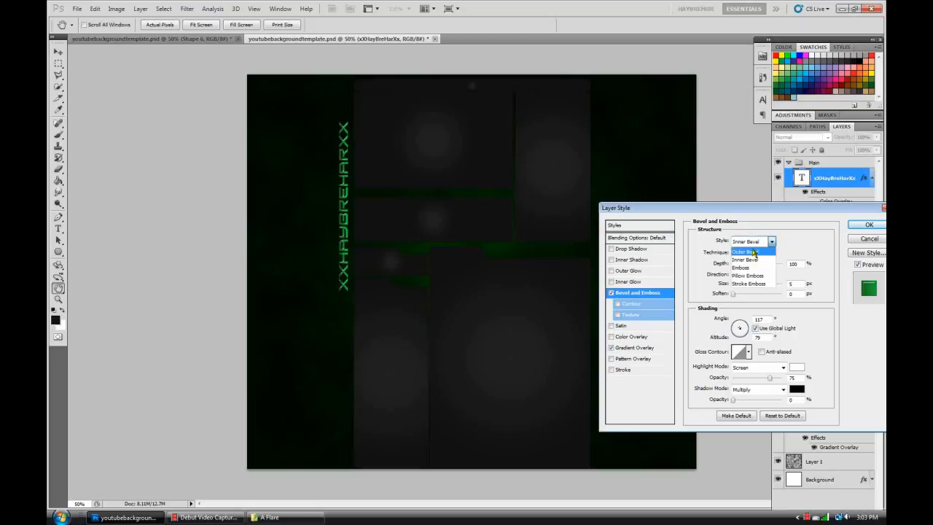
pyautogui.click(747, 261)
pyautogui.moveTo(735, 284); pyautogui.dragTo(735, 265)
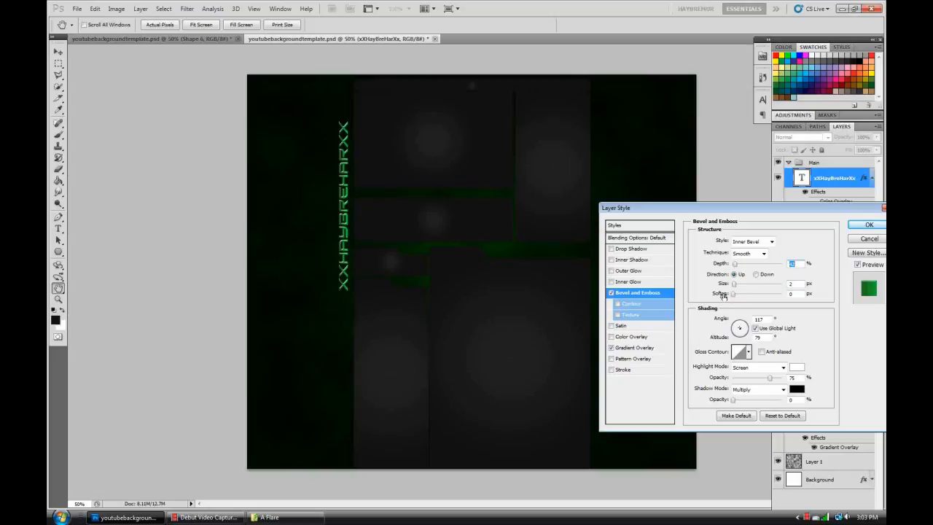
pyautogui.moveTo(734, 287); pyautogui.dragTo(734, 286)
# Step: Enable an Inner Shadow on the text layer and accept ffffff as its shadow colour
pyautogui.click(625, 260)
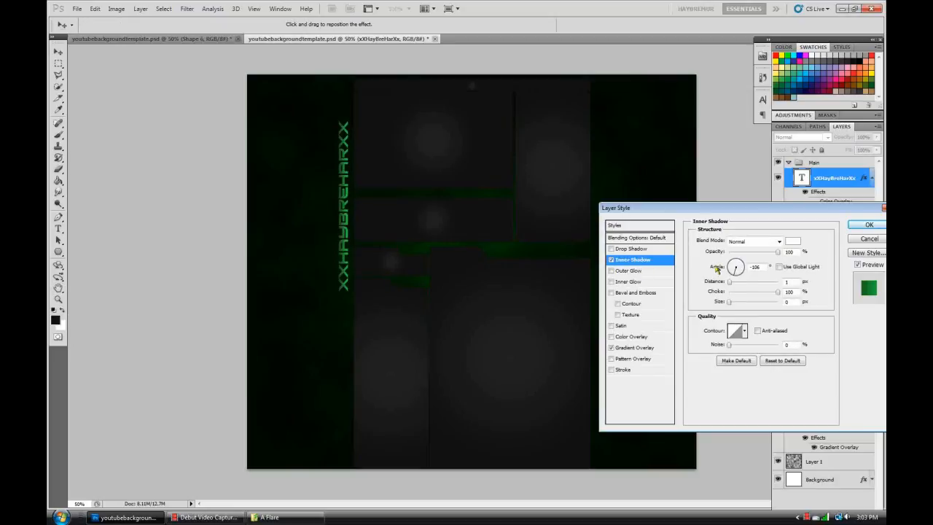
pyautogui.doubleClick(760, 266)
pyautogui.click(793, 241)
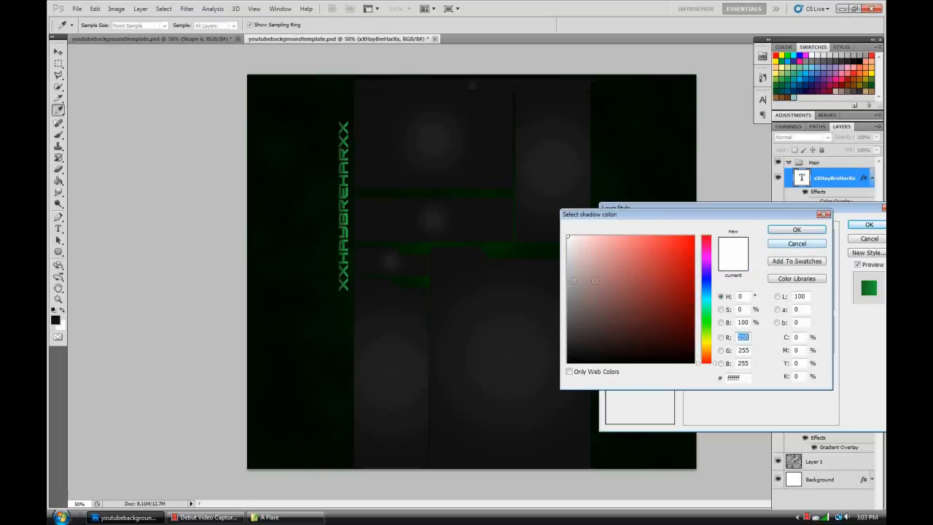
pyautogui.click(796, 230)
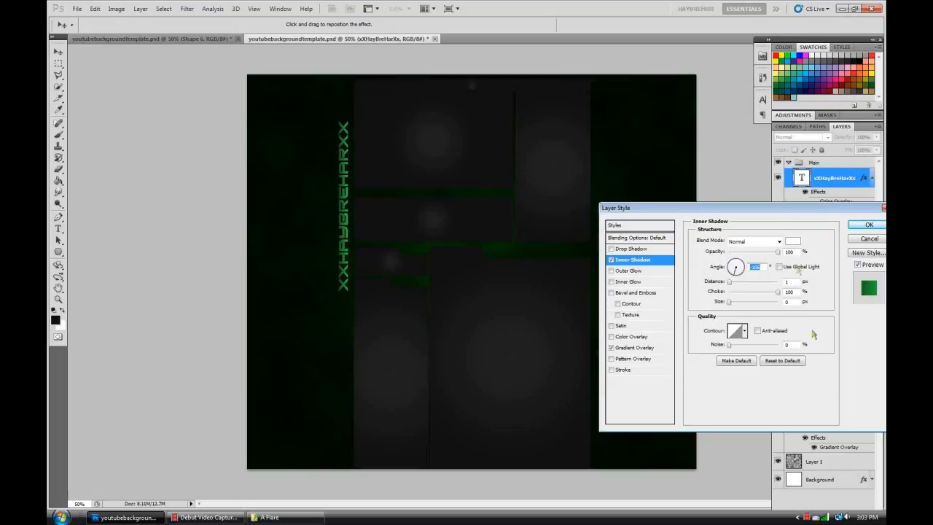
# Step: Set the text's Inner Shadow to a 120° angle and 64% opacity, and add a Drop Shadow with increased spread
pyautogui.write('120')
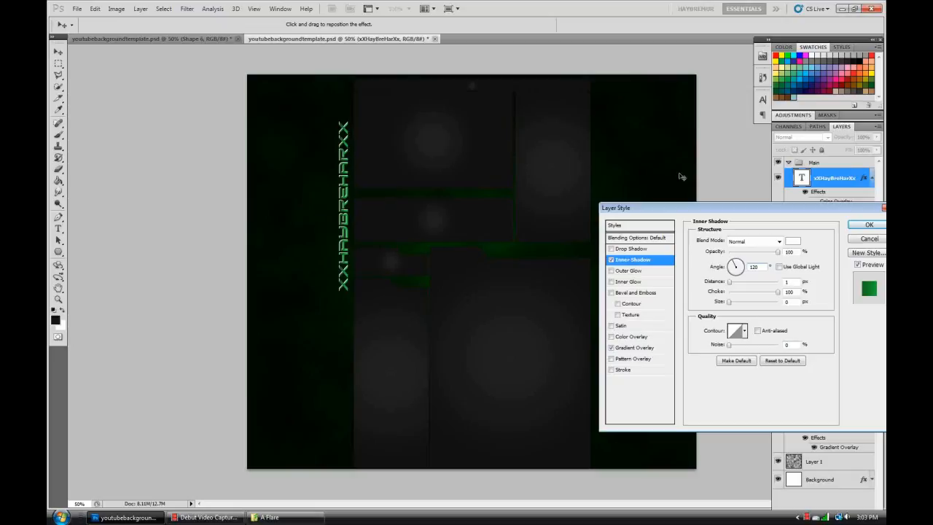
pyautogui.moveTo(778, 253); pyautogui.dragTo(761, 259)
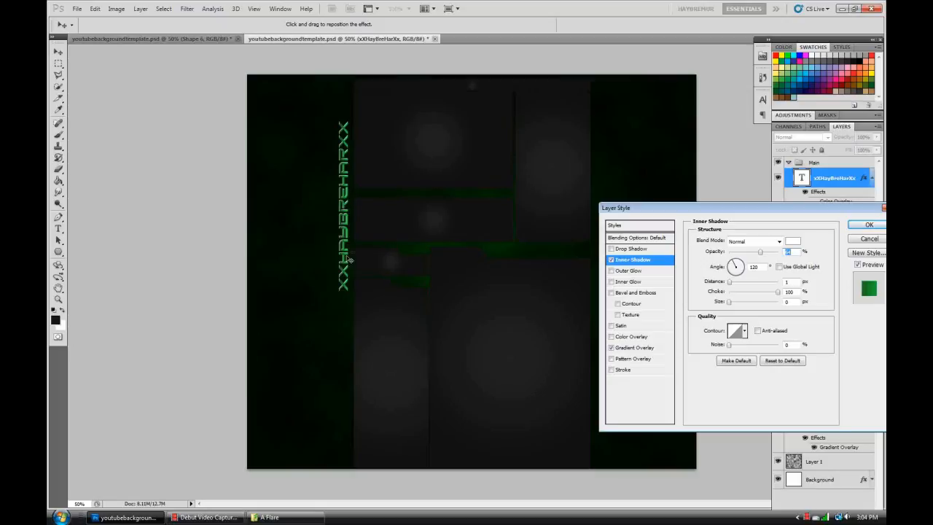
pyautogui.click(628, 250)
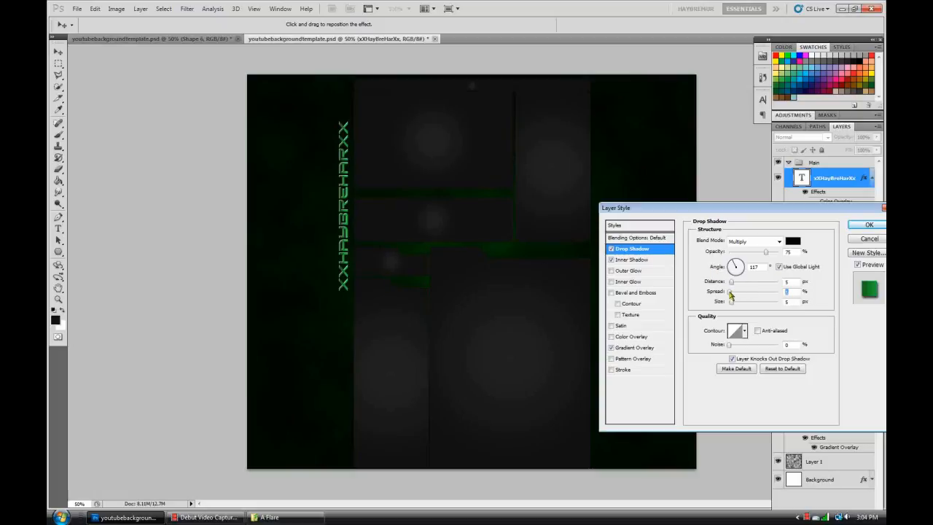
pyautogui.click(631, 260)
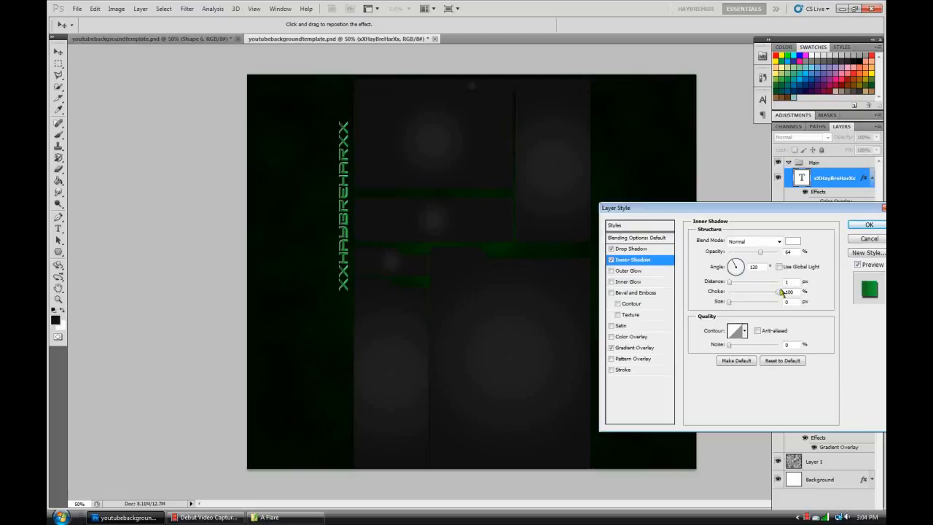
pyautogui.click(781, 293)
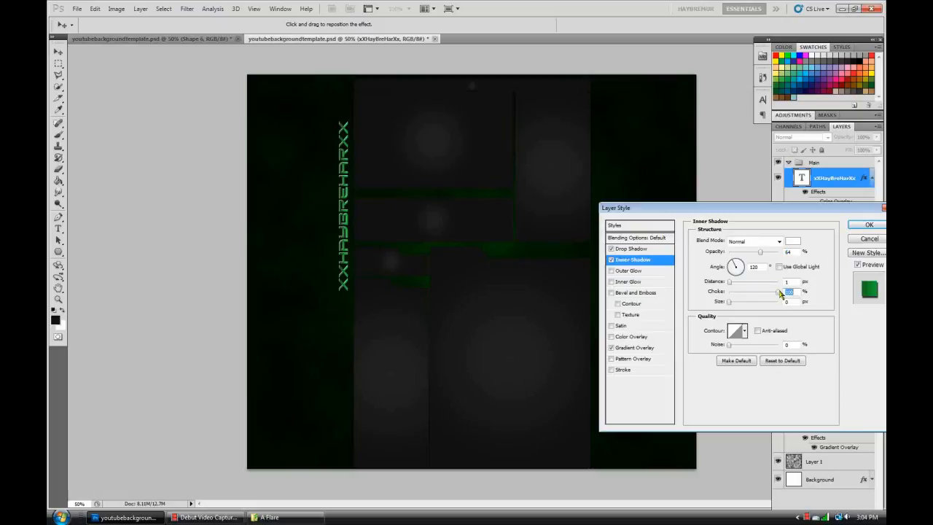
pyautogui.click(628, 250)
pyautogui.moveTo(745, 293); pyautogui.dragTo(744, 296)
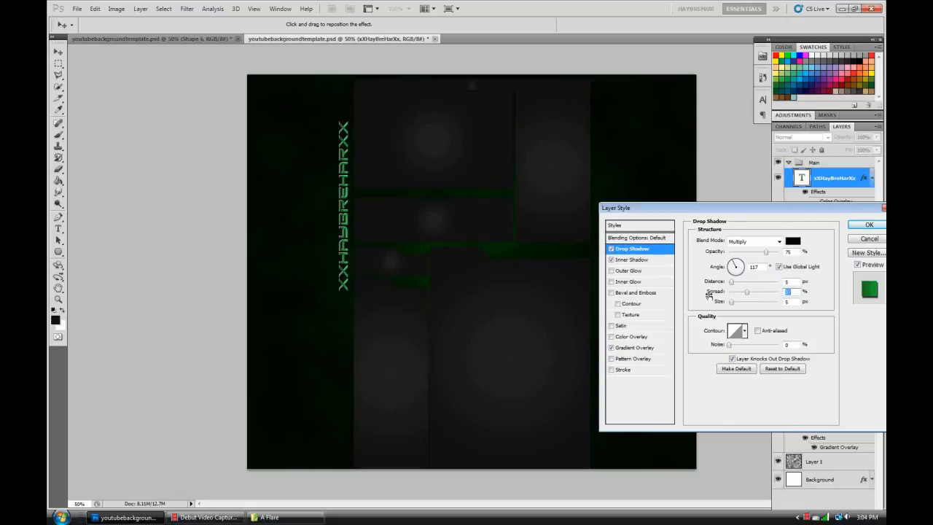
# Step: Add a black 3 px outside Stroke to the text and apply the layer style
pyautogui.click(621, 372)
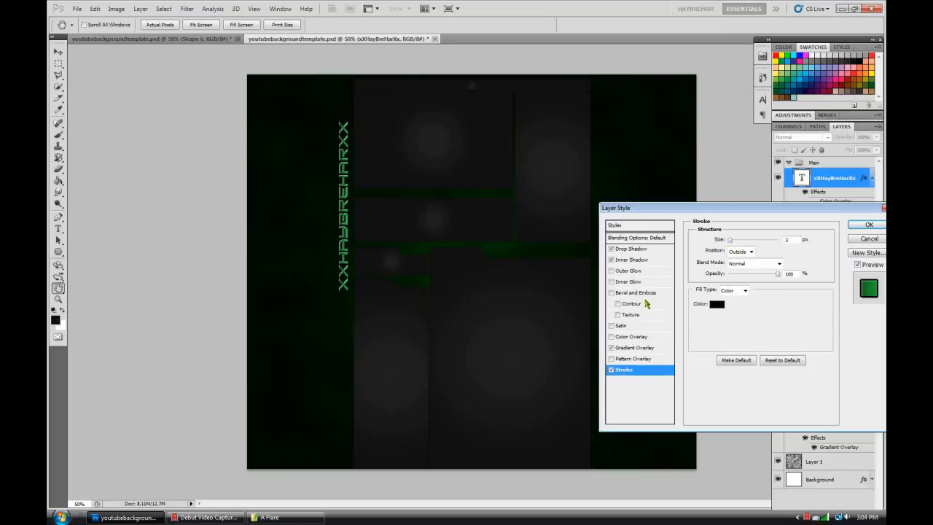
pyautogui.moveTo(693, 212); pyautogui.dragTo(606, 221)
pyautogui.click(781, 233)
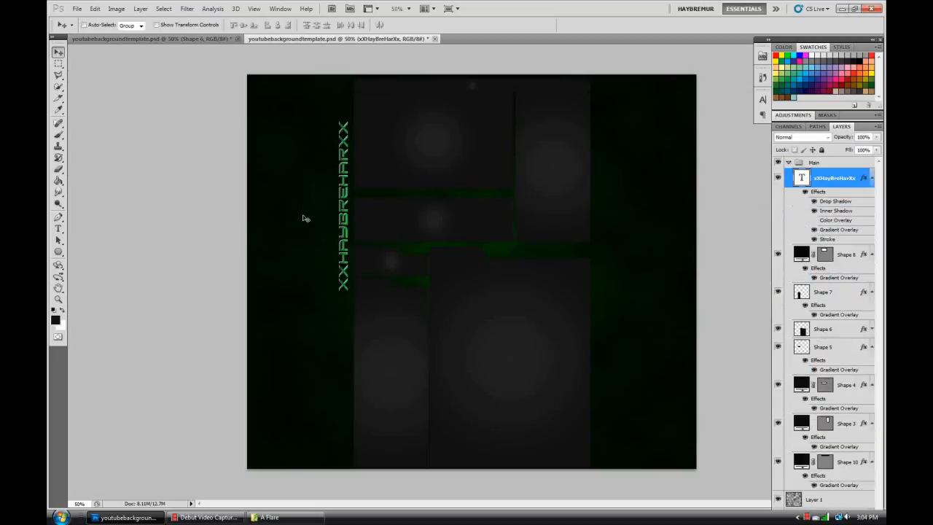
# Step: Place the Flare 1 image from the A Flare folder into the background document
pyautogui.click(284, 517)
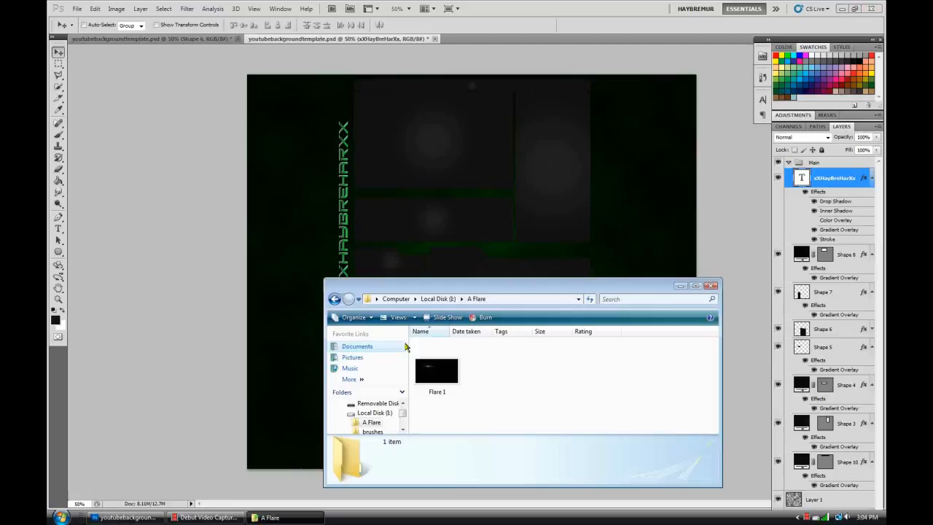
pyautogui.moveTo(436, 372); pyautogui.dragTo(460, 222)
pyautogui.press('Return')
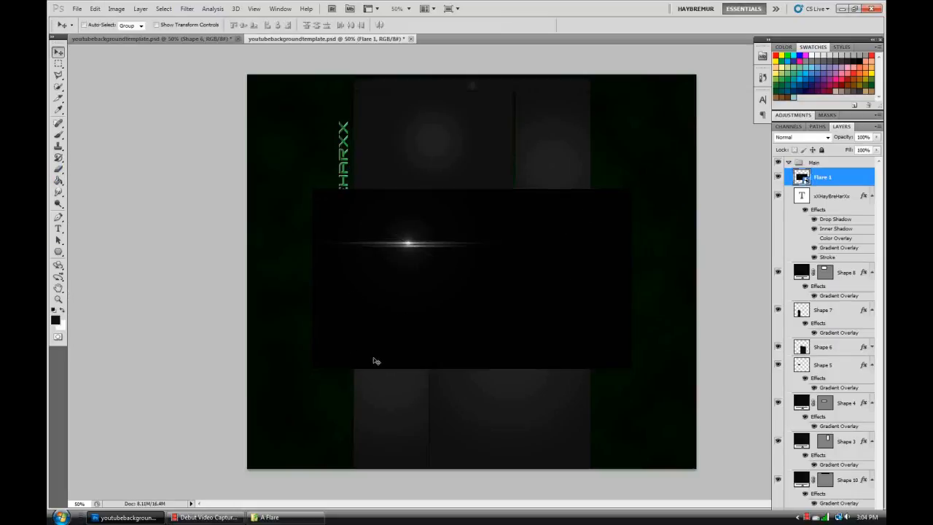
# Step: Start erasing on the Flare 1 layer with the Eraser and accept rasterizing the smart object
pyautogui.click(58, 169)
pyautogui.click(109, 166)
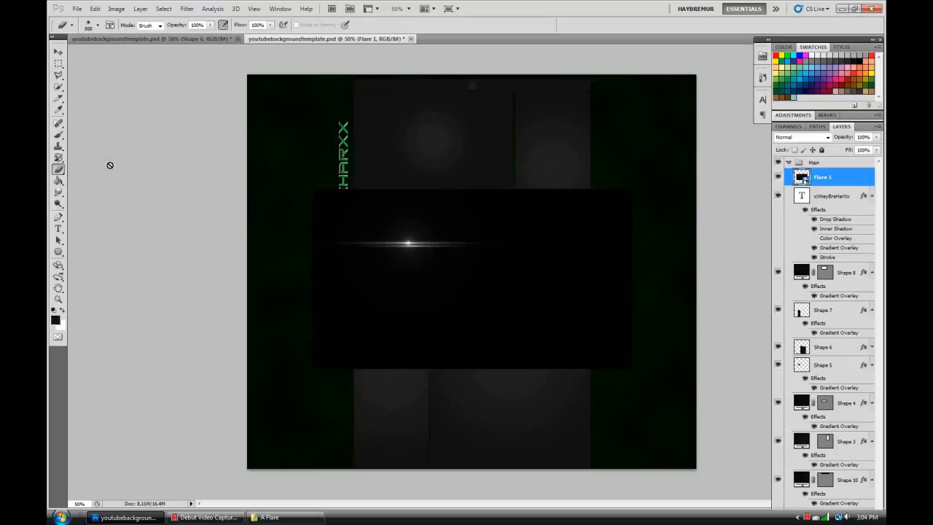
pyautogui.click(401, 299)
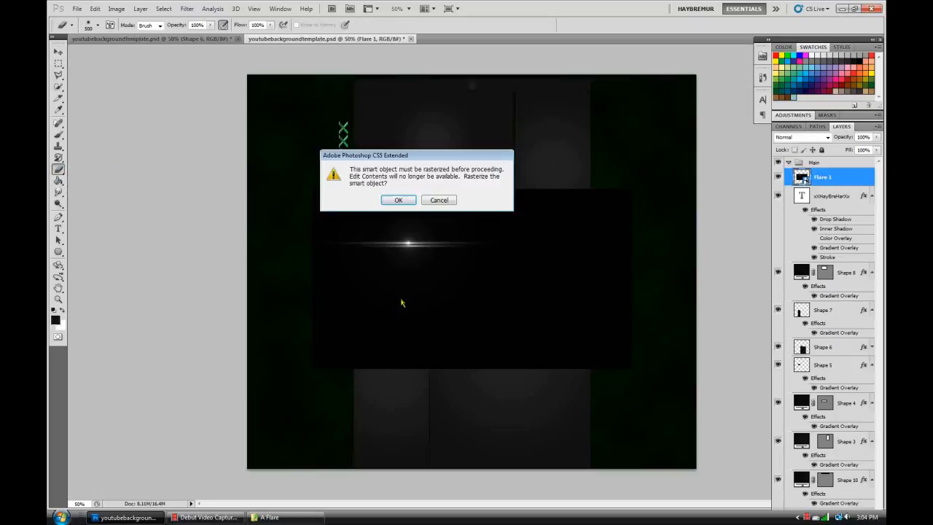
pyautogui.click(397, 200)
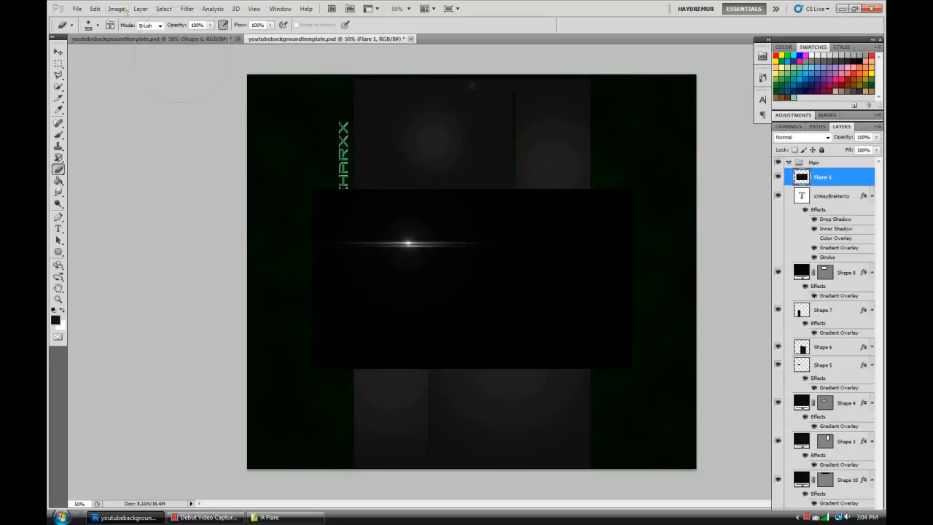
# Step: Erase the black area surrounding the flare with a 500 px eraser at 0% hardness
pyautogui.click(104, 27)
pyautogui.moveTo(92, 72); pyautogui.dragTo(54, 72)
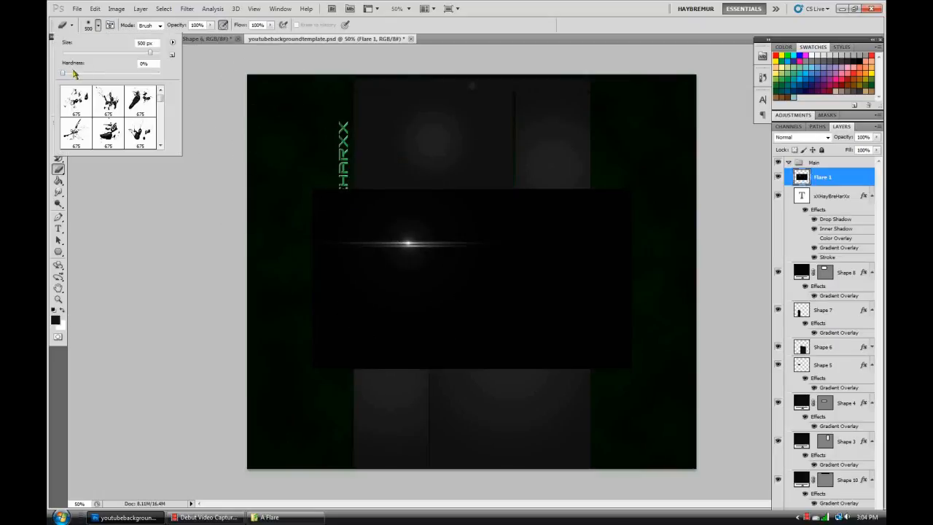
pyautogui.click(98, 28)
pyautogui.moveTo(315, 333)
pyautogui.mouseDown()
pyautogui.moveTo(602, 367)
pyautogui.moveTo(575, 369)
pyautogui.moveTo(683, 354)
pyautogui.moveTo(621, 334)
pyautogui.moveTo(625, 212)
pyautogui.moveTo(612, 259)
pyautogui.moveTo(602, 203)
pyautogui.moveTo(469, 156)
pyautogui.moveTo(301, 181)
pyautogui.moveTo(309, 200)
pyautogui.moveTo(247, 211)
pyautogui.moveTo(411, 173)
pyautogui.moveTo(574, 169)
pyautogui.moveTo(577, 285)
pyautogui.moveTo(556, 311)
pyautogui.moveTo(534, 319)
pyautogui.moveTo(278, 313)
pyautogui.moveTo(434, 340)
pyautogui.moveTo(318, 220)
pyautogui.moveTo(343, 167)
pyautogui.mouseUp()
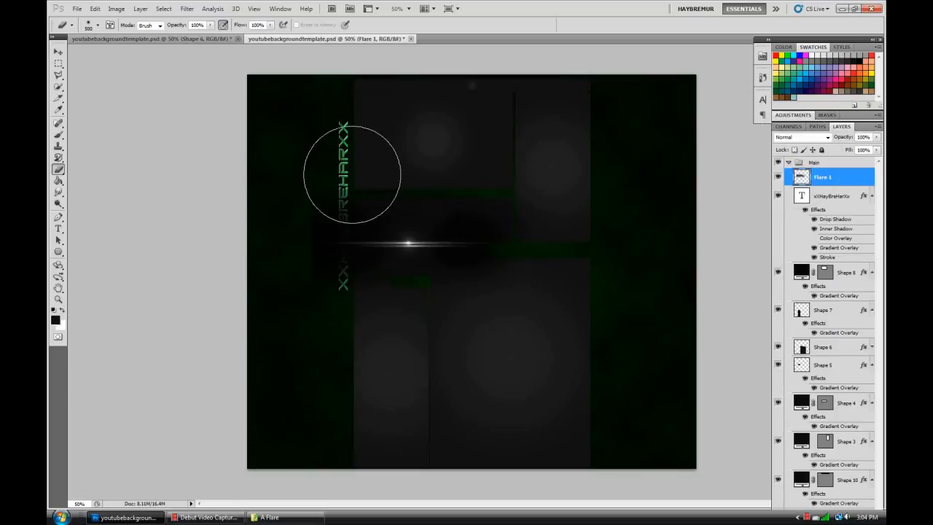
# Step: Set the flare layer's blend mode to Screen and move the flare just below the vertical username text
pyautogui.click(59, 53)
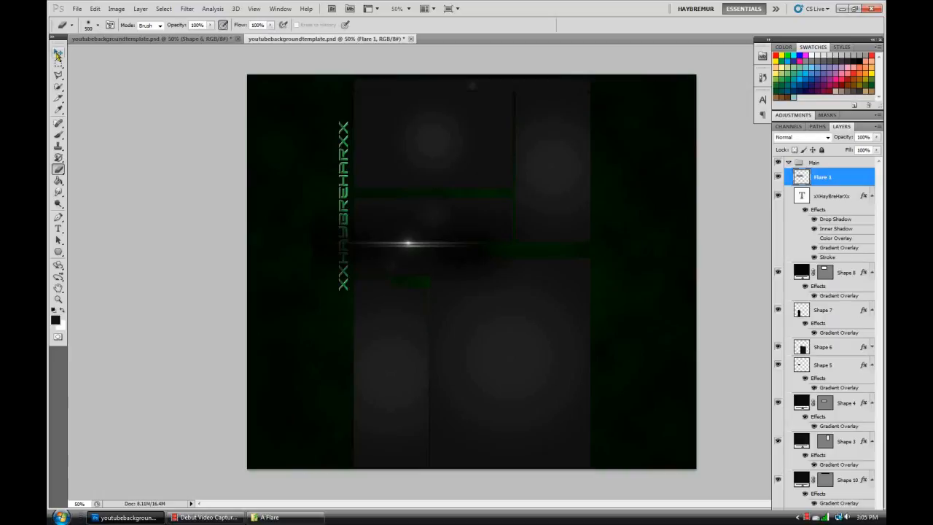
pyautogui.moveTo(393, 249); pyautogui.dragTo(474, 348)
pyautogui.click(826, 137)
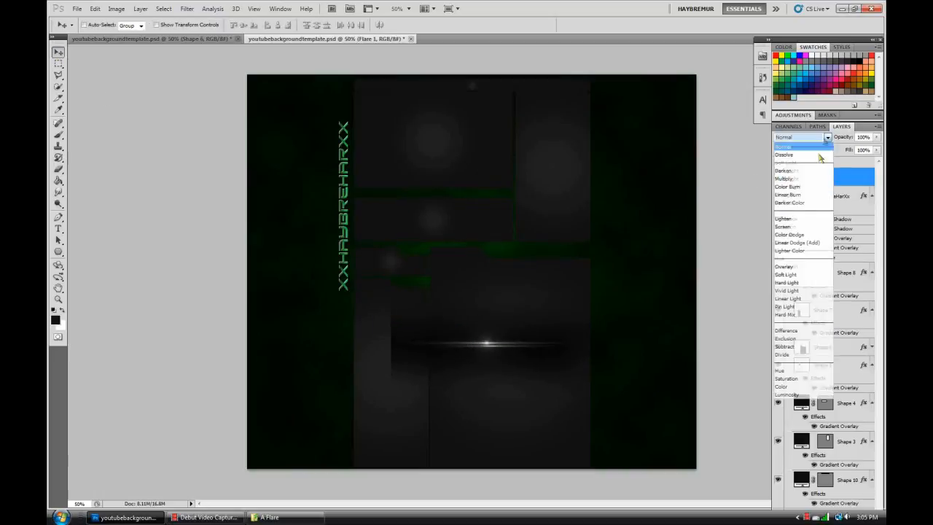
pyautogui.click(801, 217)
pyautogui.moveTo(533, 341); pyautogui.dragTo(377, 305)
pyautogui.hotkey('ctrl', 't')
pyautogui.press('Return')
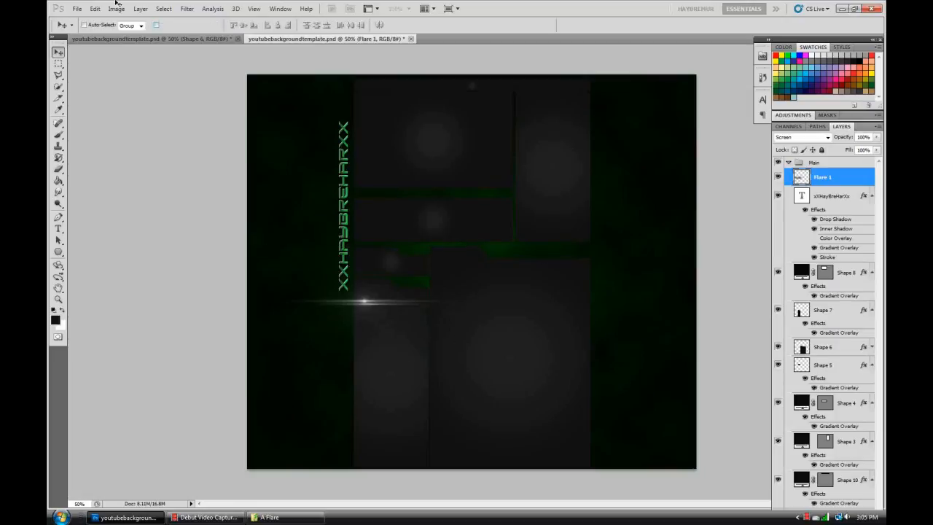
# Step: Rotate the flare 90° CCW and place it beside the lower left end of the vertical text
pyautogui.click(116, 9)
pyautogui.moveTo(95, 9)
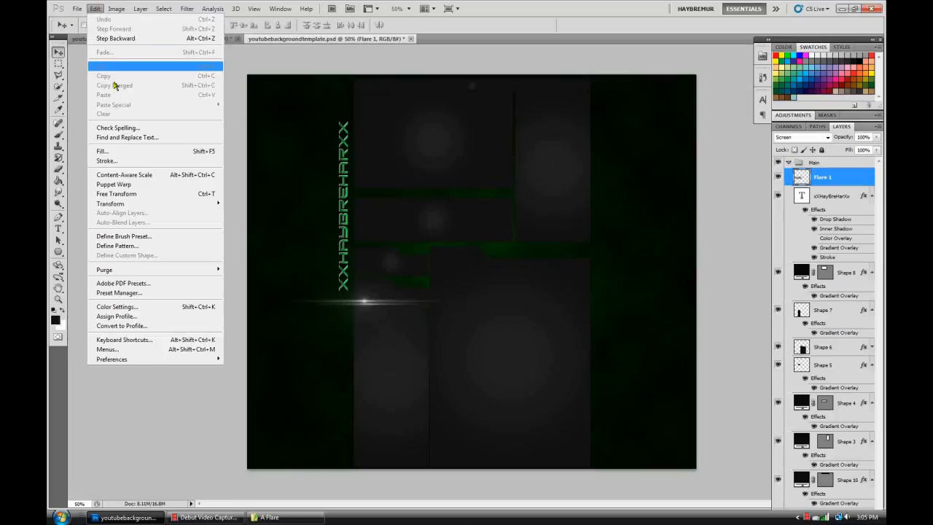
pyautogui.moveTo(169, 206)
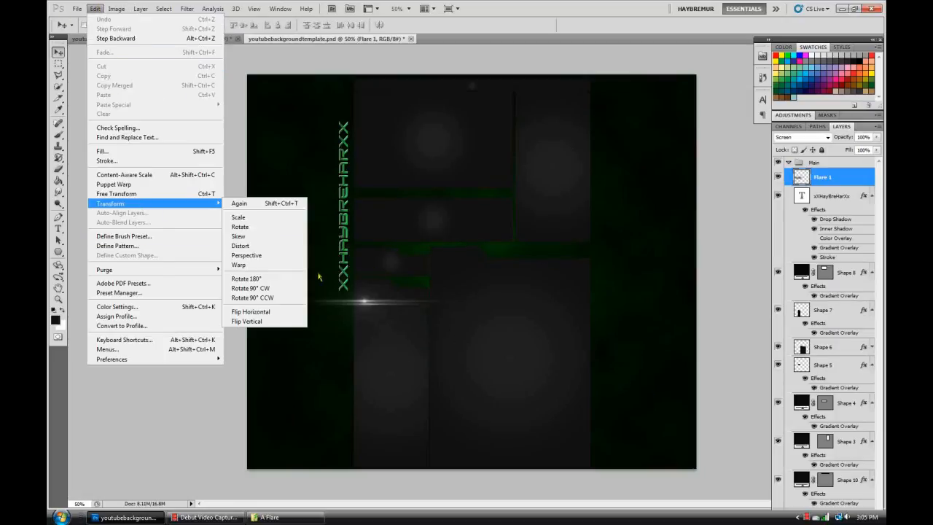
pyautogui.click(271, 297)
pyautogui.moveTo(321, 305); pyautogui.dragTo(293, 283)
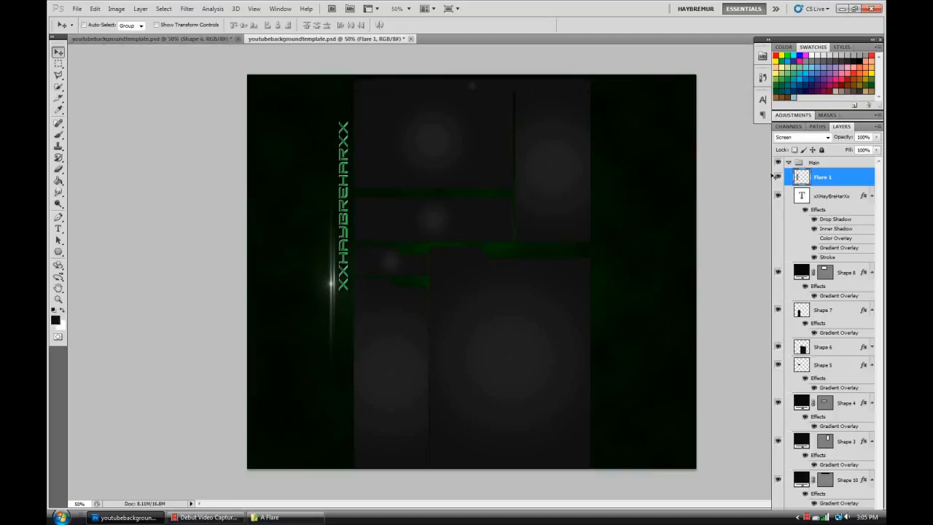
# Step: Move the Flare 1 layer beneath the text layer and nudge the flare right and down against the text's lower end
pyautogui.moveTo(821, 179); pyautogui.dragTo(820, 261)
pyautogui.press('Right')
pyautogui.press('Right')
pyautogui.press('Right')
pyautogui.press('Right')
pyautogui.press('Right')
pyautogui.press('Right')
pyautogui.press('Right')
pyautogui.press('Right')
pyautogui.press('Right')
pyautogui.press('Right')
pyautogui.press('Down')
pyautogui.press('Down')
pyautogui.press('Down')
pyautogui.press('Down')
pyautogui.press('Down')
pyautogui.press('Right')
pyautogui.press('Right')
pyautogui.press('Down')
pyautogui.press('Down')
pyautogui.press('Right')
pyautogui.press('Right')
pyautogui.press('Right')
pyautogui.press('Right')
pyautogui.press('Right')
pyautogui.press('Right')
pyautogui.press('Right')
pyautogui.press('Right')
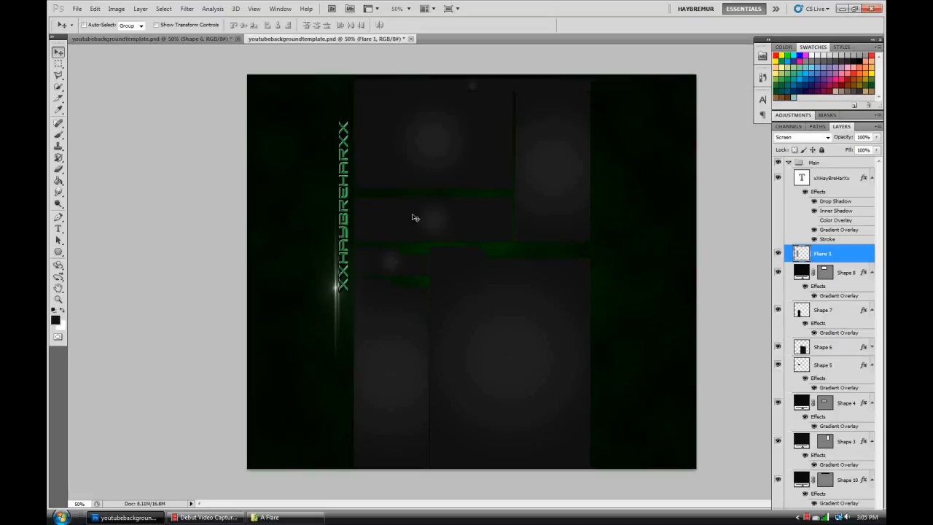
pyautogui.press('Right')
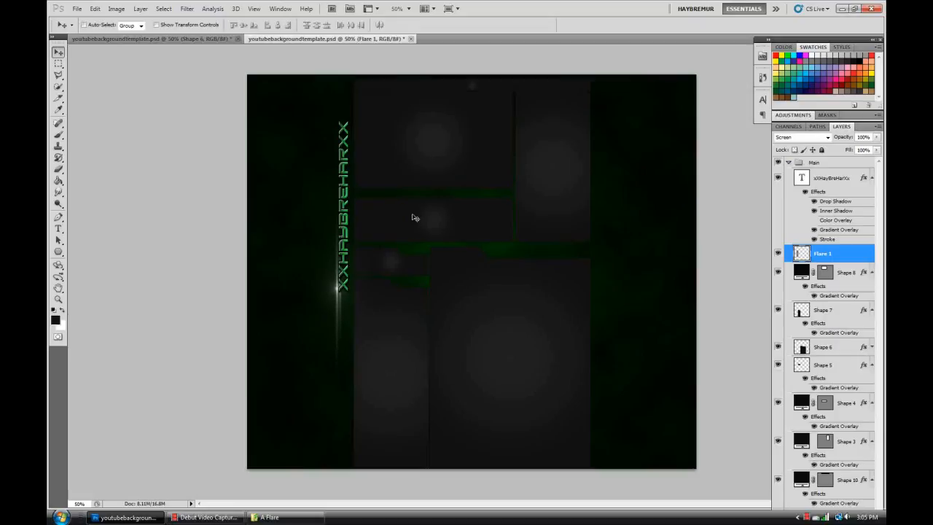
pyautogui.press('Right')
# Step: Add a Gradient Map adjustment to the flare and set the gradient's first colour stop to 000000
pyautogui.click(793, 115)
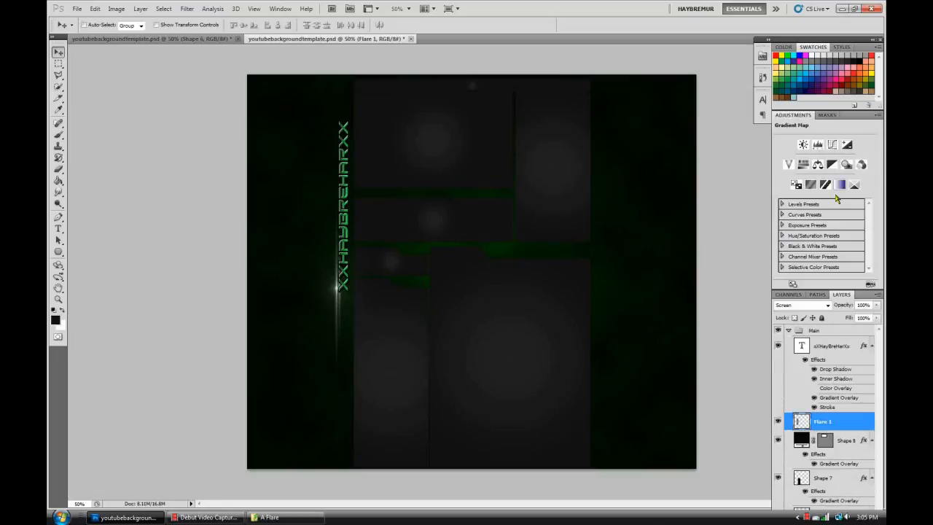
pyautogui.click(841, 186)
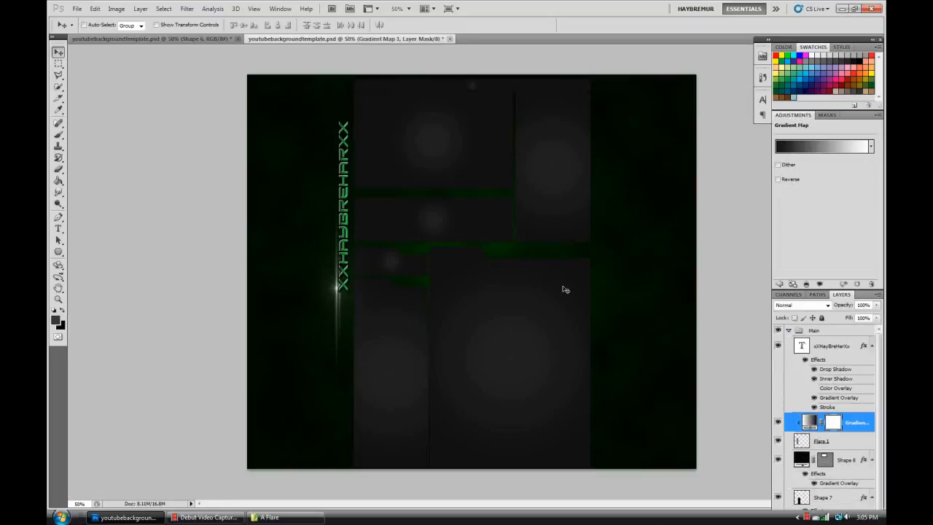
pyautogui.click(798, 149)
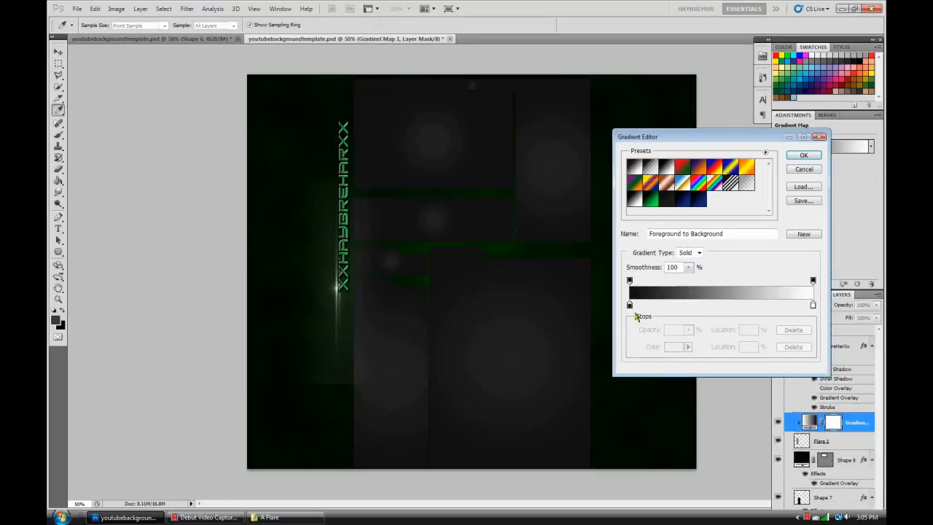
pyautogui.doubleClick(630, 305)
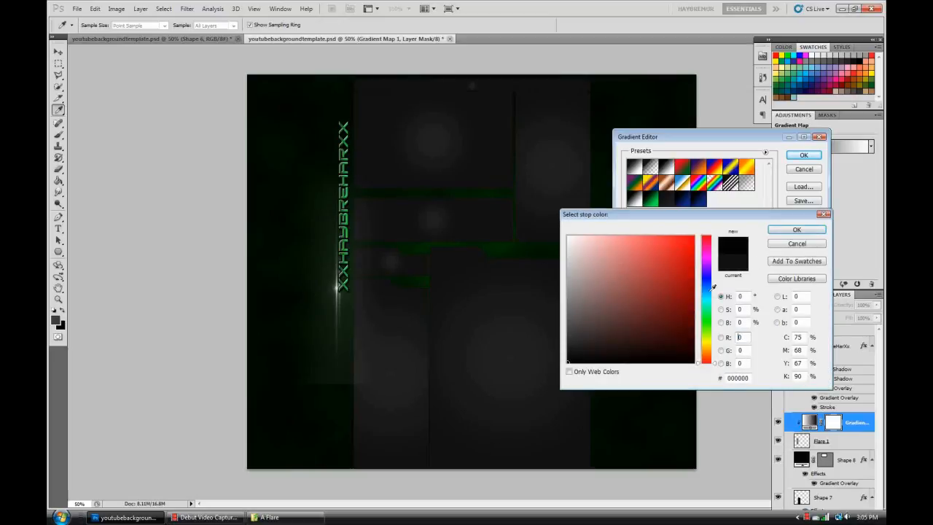
pyautogui.click(797, 229)
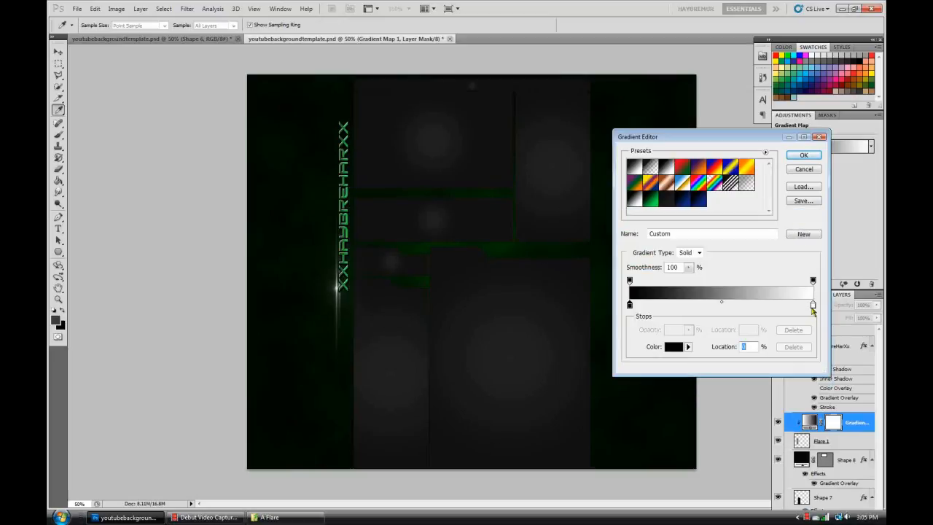
# Step: Set the end colour stop of the flare's Gradient Map to green 2aaf10 and accept the gradient
pyautogui.doubleClick(812, 305)
pyautogui.click(705, 316)
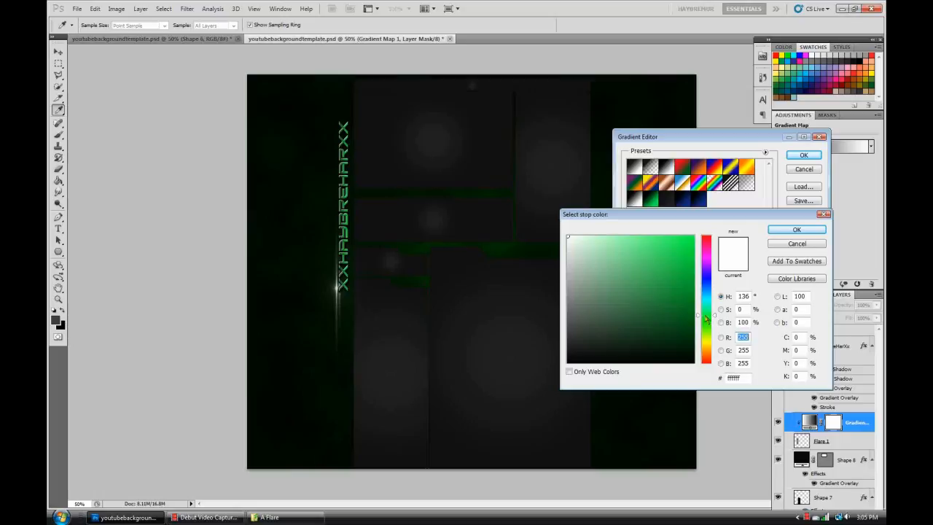
pyautogui.moveTo(705, 319); pyautogui.dragTo(707, 326)
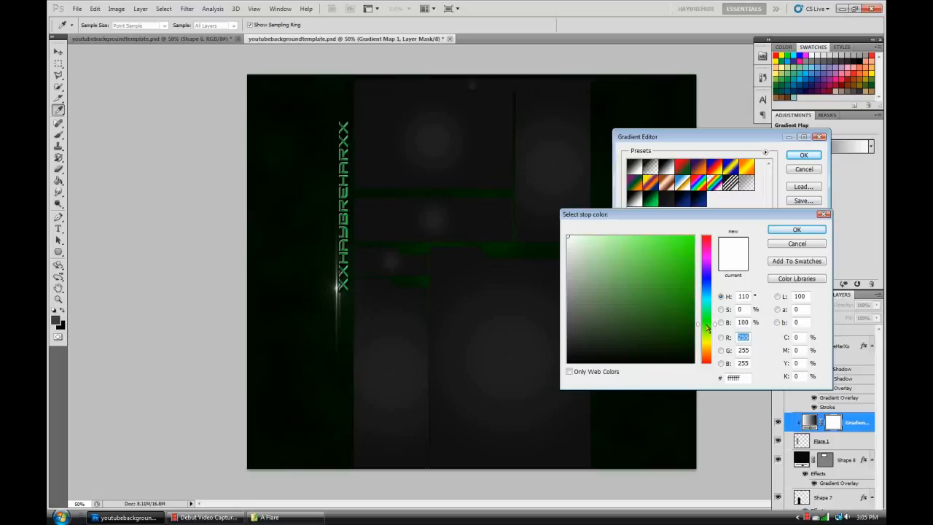
pyautogui.click(683, 275)
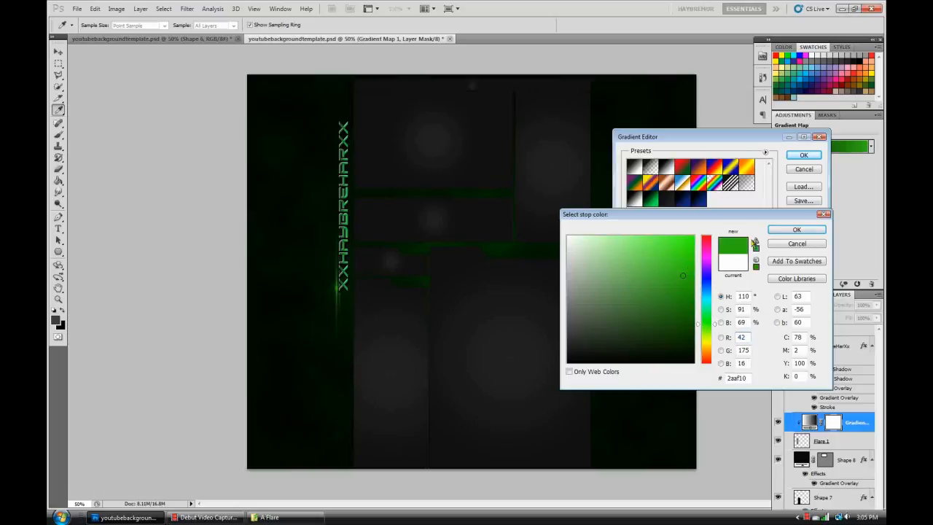
pyautogui.click(795, 229)
pyautogui.click(801, 155)
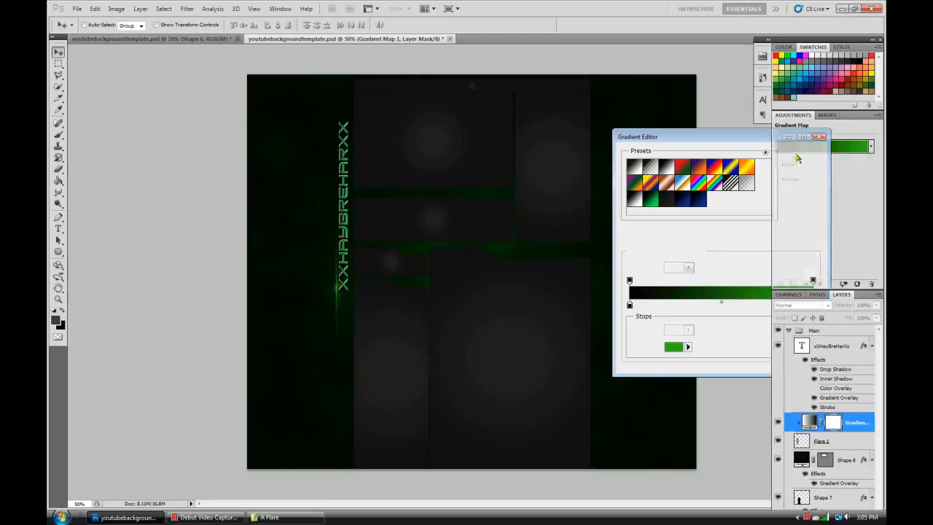
# Step: Merge the Gradient Map adjustment layer down into the Flare 1 layer
pyautogui.doubleClick(792, 116)
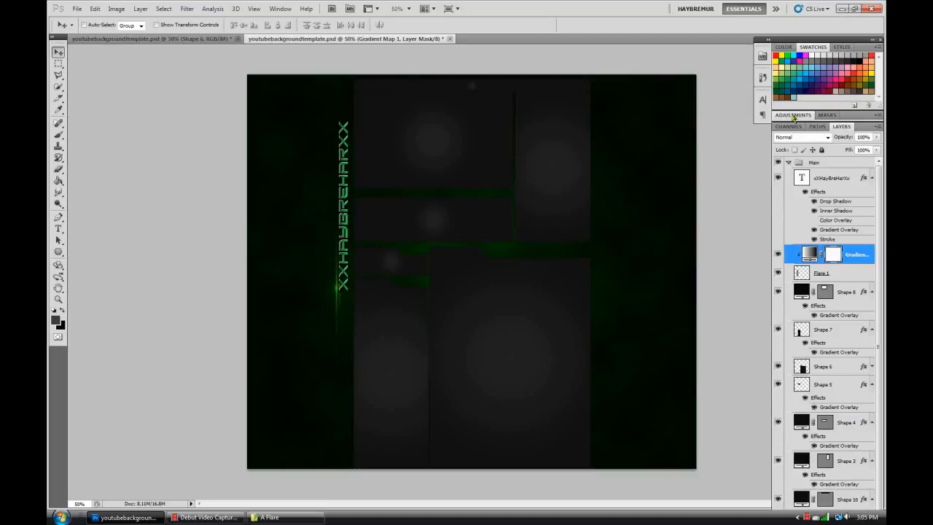
pyautogui.rightClick(850, 263)
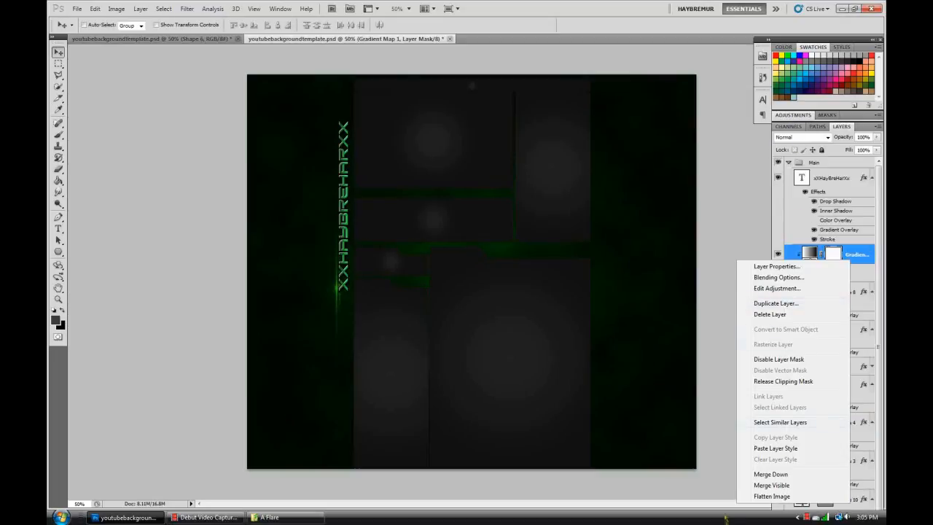
pyautogui.click(773, 474)
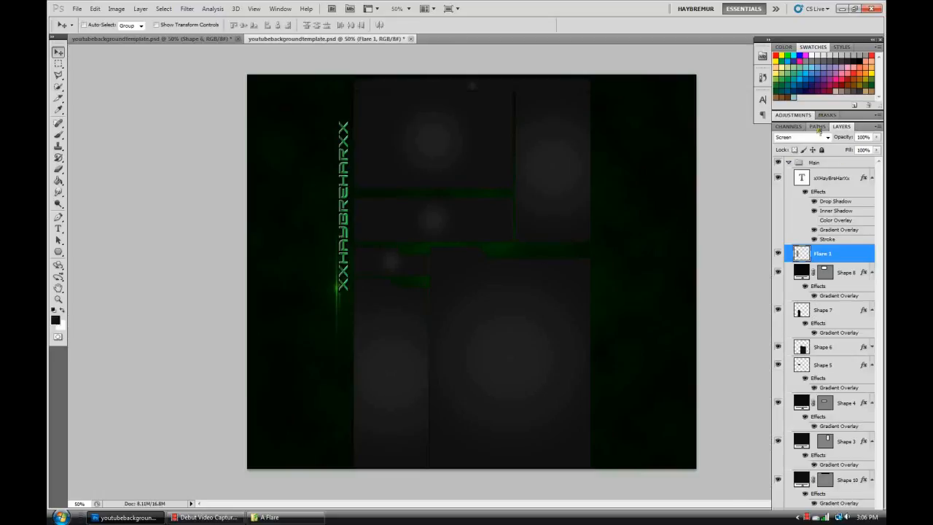
# Step: Brighten the Flare 1 layer with a clipped Brightness/Contrast adjustment and merge the adjustment down into the flare
pyautogui.click(795, 115)
pyautogui.click(803, 144)
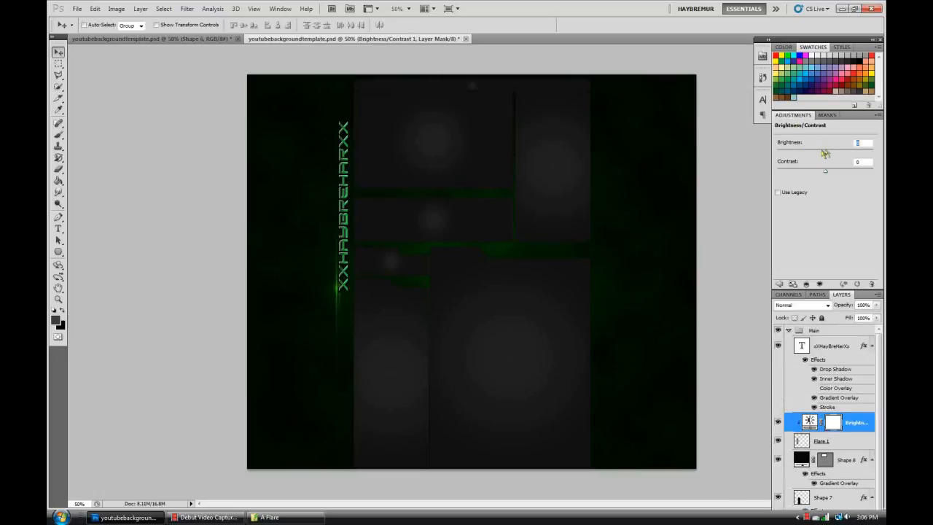
pyautogui.moveTo(825, 152); pyautogui.dragTo(846, 153)
pyautogui.doubleClick(792, 115)
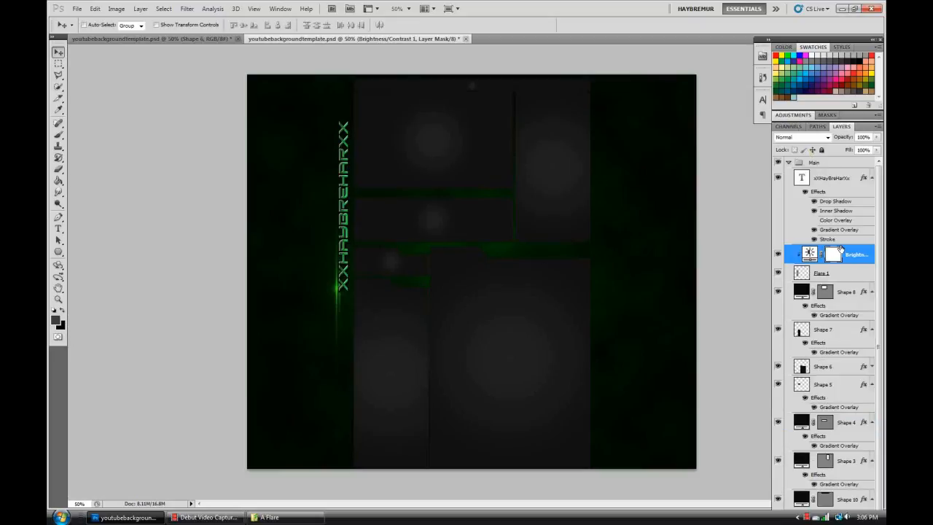
pyautogui.rightClick(841, 250)
pyautogui.click(761, 460)
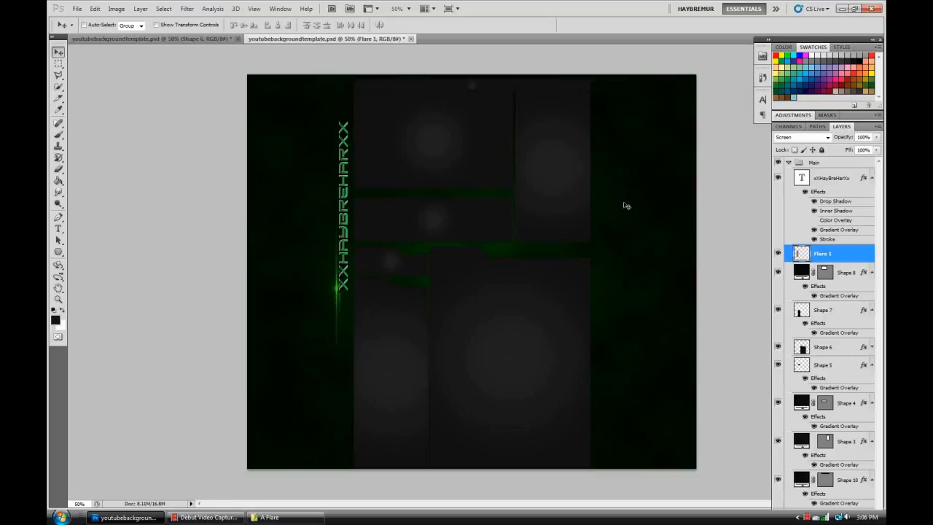
# Step: Add a text layer reading "Montages . Tutorials . Gameplay" in the Xirod font at 45.38 pt
pyautogui.click(59, 228)
pyautogui.click(359, 213)
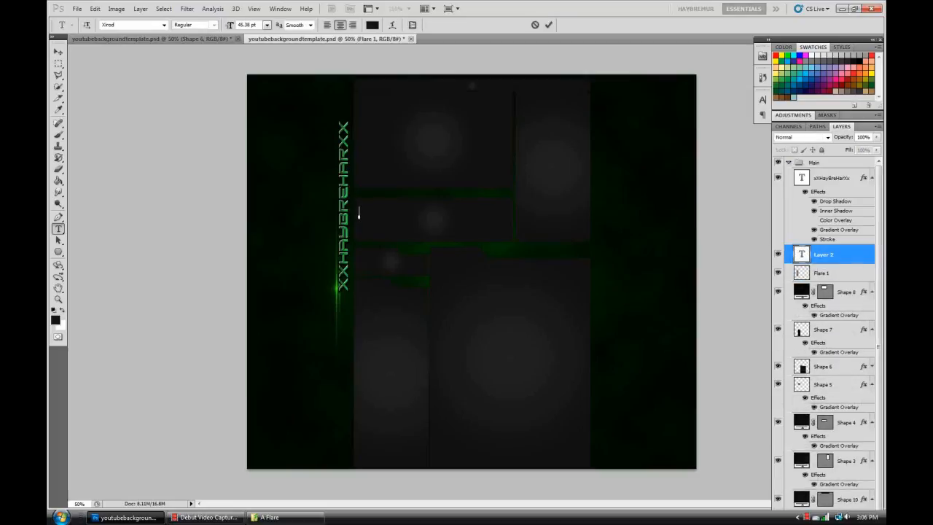
pyautogui.write('yBreChannel')
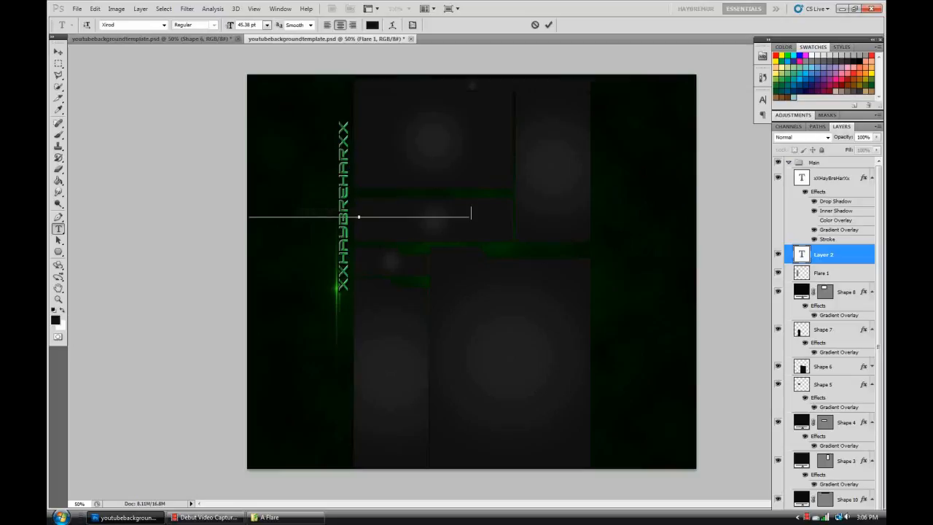
pyautogui.click(58, 52)
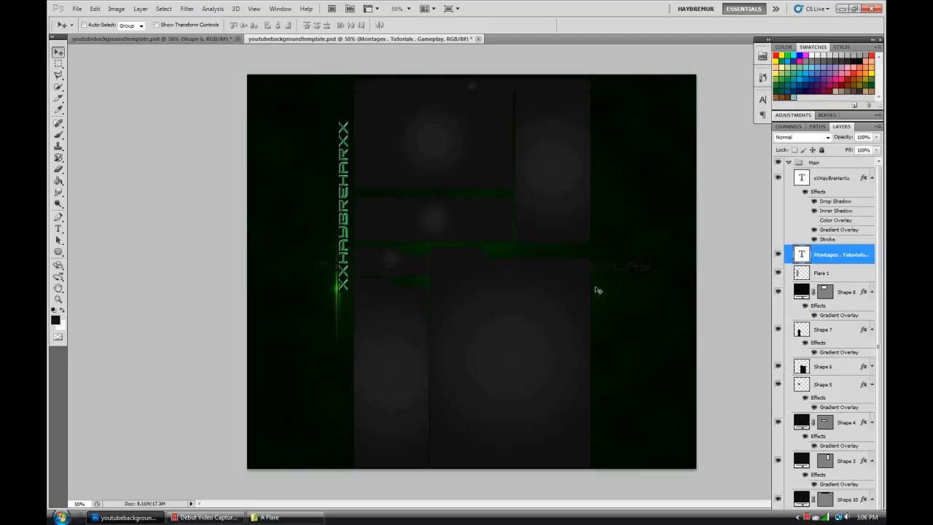
# Step: Rotate the Montages text clockwise by about 42° and move it toward the right side of the canvas
pyautogui.hotkey('ctrl', 't')
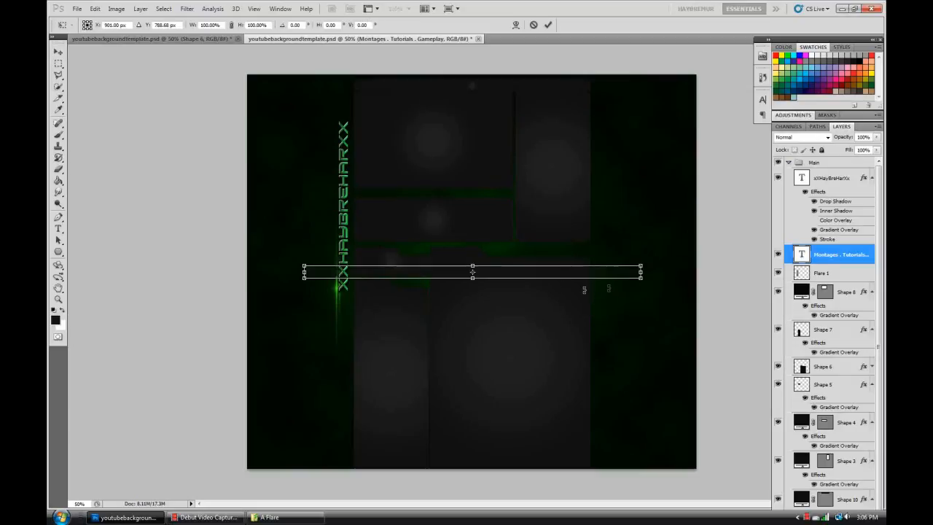
pyautogui.moveTo(667, 286); pyautogui.dragTo(530, 332)
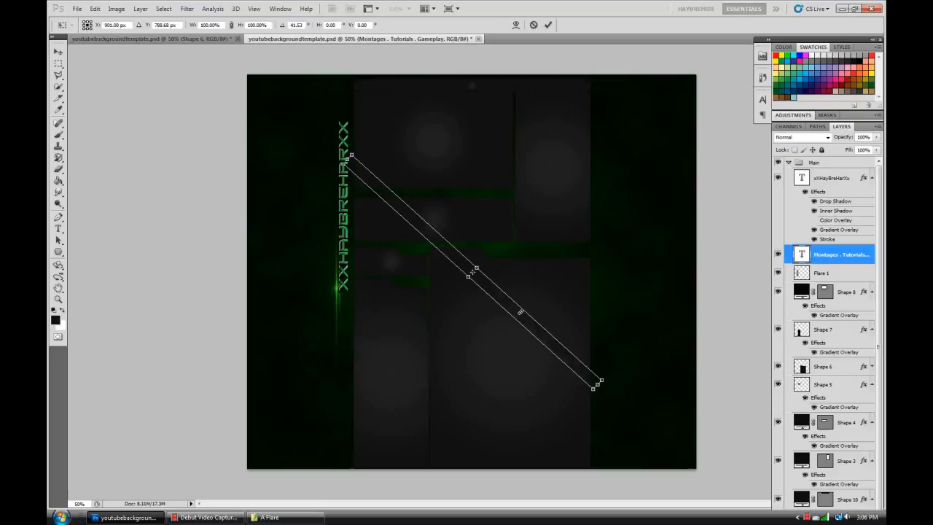
pyautogui.press('Return')
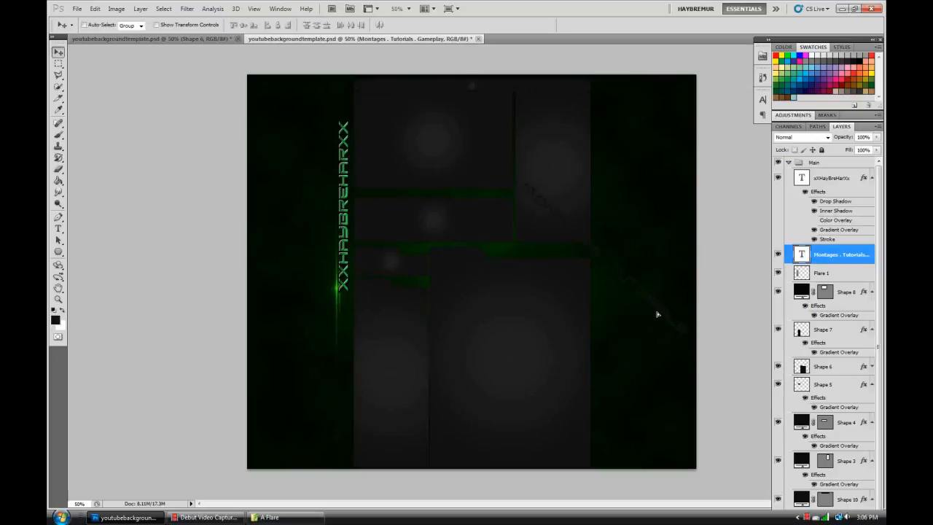
# Step: Rotate the Montages text about 32° further clockwise, scale it down slightly and fit it into the area right of the panel boxes
pyautogui.hotkey('ctrl', 't')
pyautogui.moveTo(729, 454); pyautogui.dragTo(662, 453)
pyautogui.moveTo(651, 300); pyautogui.dragTo(621, 281)
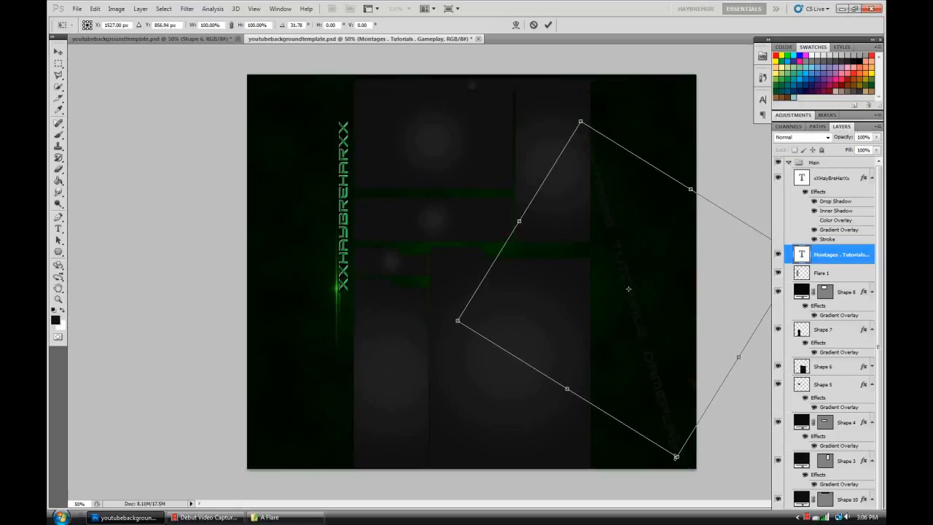
pyautogui.moveTo(675, 457); pyautogui.dragTo(675, 413)
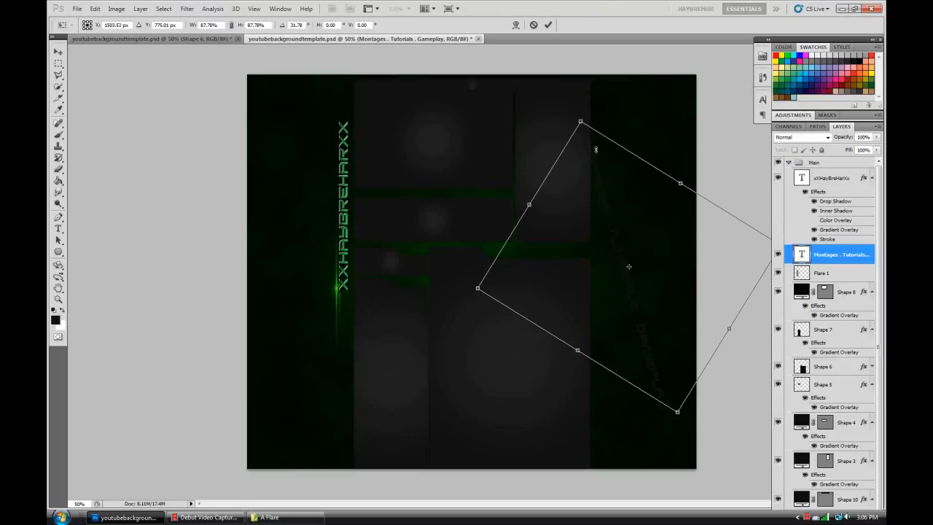
pyautogui.press('Return')
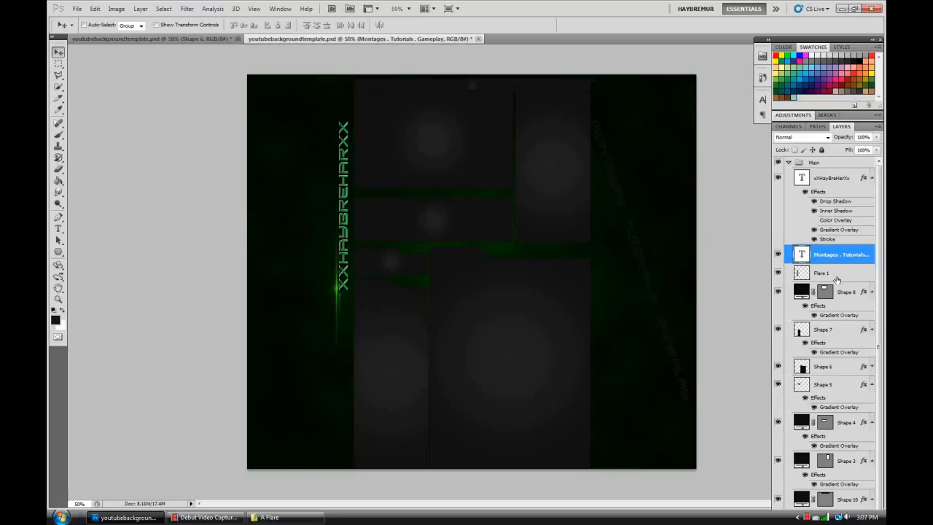
# Step: Copy the layer style of the vertical username text onto the Montages text layer
pyautogui.click(838, 177)
pyautogui.rightClick(838, 177)
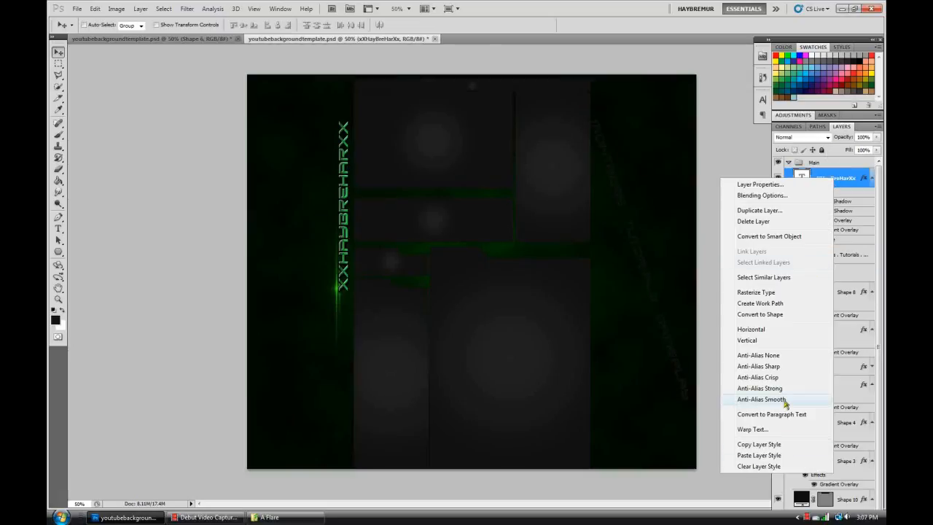
pyautogui.click(760, 445)
pyautogui.click(839, 260)
pyautogui.rightClick(839, 259)
pyautogui.click(762, 491)
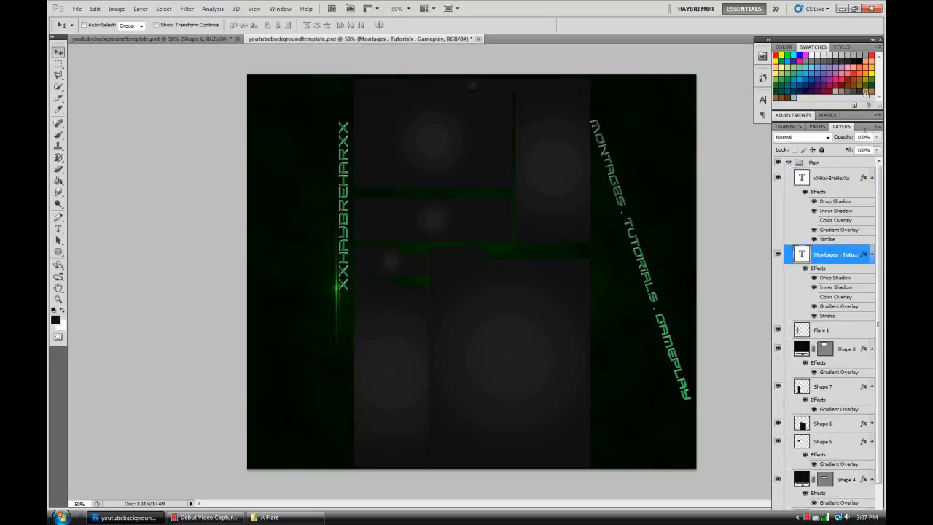
# Step: Lower the Montages text layer's opacity to 35% and rotate the text slightly clockwise, closer to vertical
pyautogui.click(877, 137)
pyautogui.moveTo(877, 150); pyautogui.dragTo(844, 152)
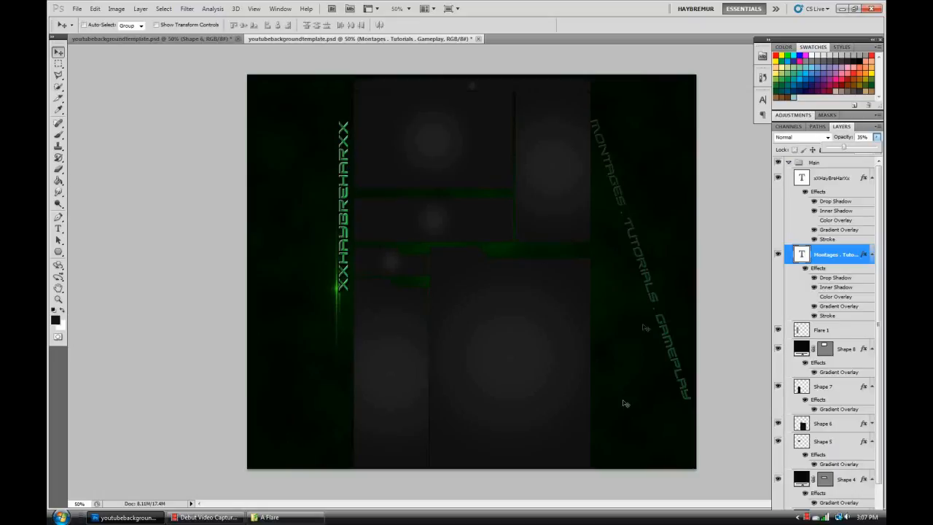
pyautogui.hotkey('ctrl', 't')
pyautogui.moveTo(704, 416); pyautogui.dragTo(705, 421)
pyautogui.press('Return')
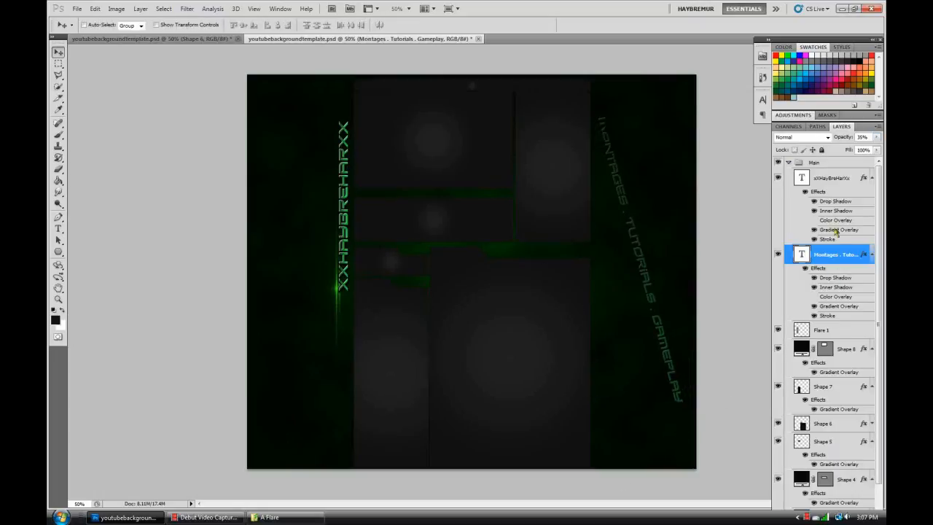
# Step: Duplicate the Montages text layer, offset the copy up and to the right, and lower its opacity to 7%
pyautogui.hotkey('ctrl', 'j')
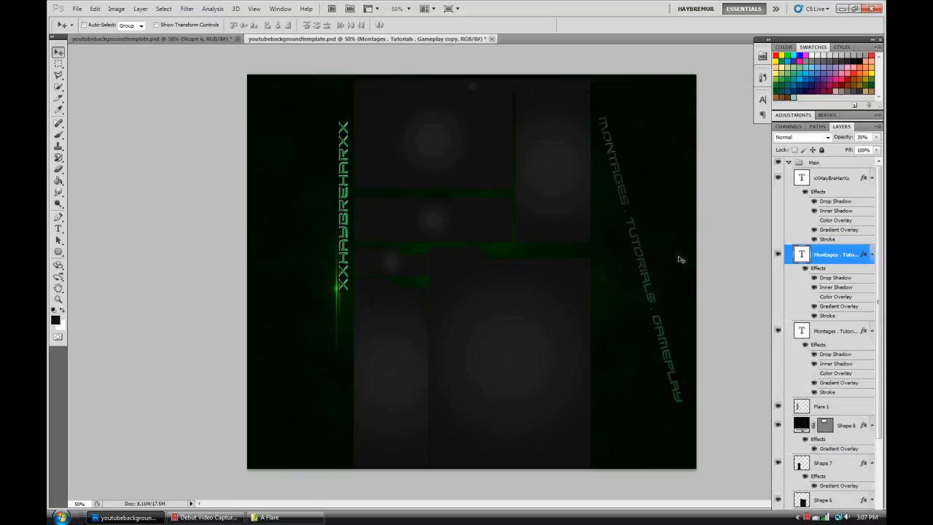
pyautogui.moveTo(649, 256); pyautogui.dragTo(657, 229)
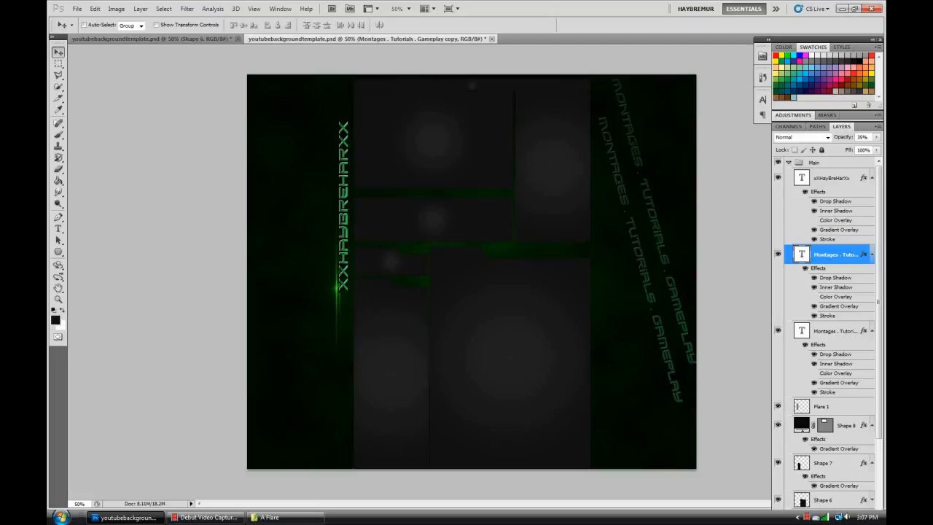
pyautogui.click(878, 138)
pyautogui.moveTo(846, 149); pyautogui.dragTo(832, 149)
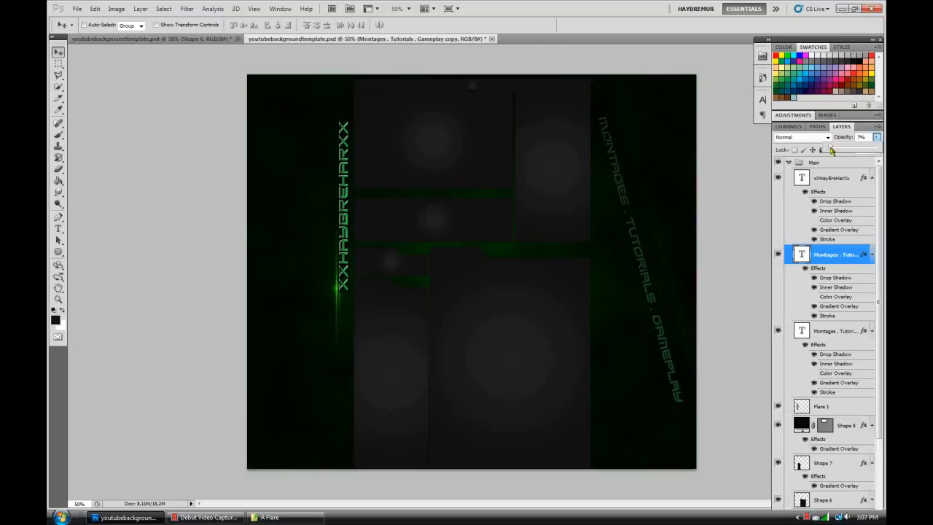
pyautogui.click(663, 328)
# Step: Select the Flare 1 layer and compare the design with the finished background in the other open document
pyautogui.click(821, 407)
pyautogui.scroll(-2, 823, 408)
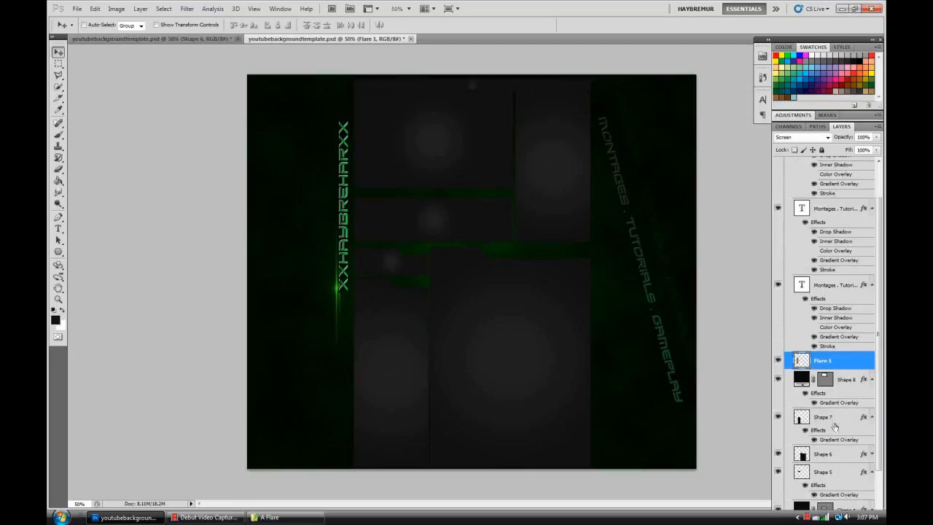
pyautogui.click(109, 39)
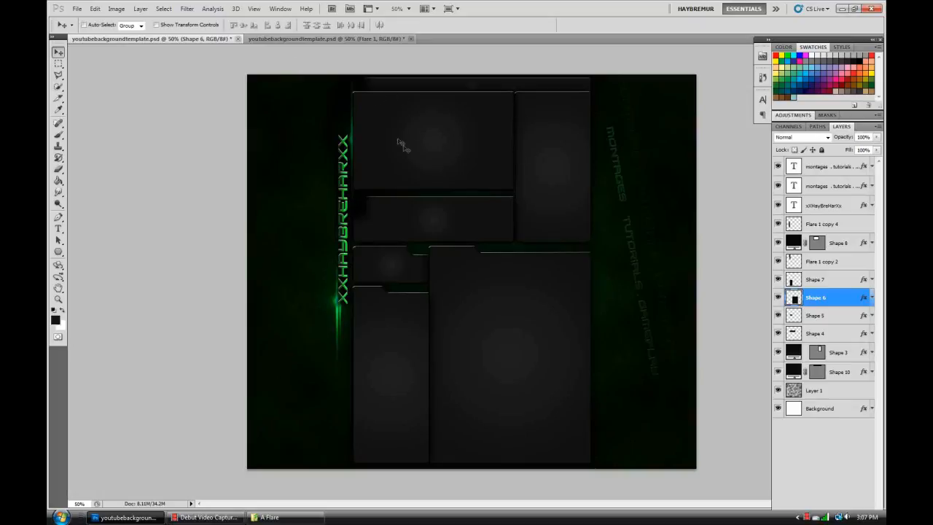
pyautogui.click(261, 40)
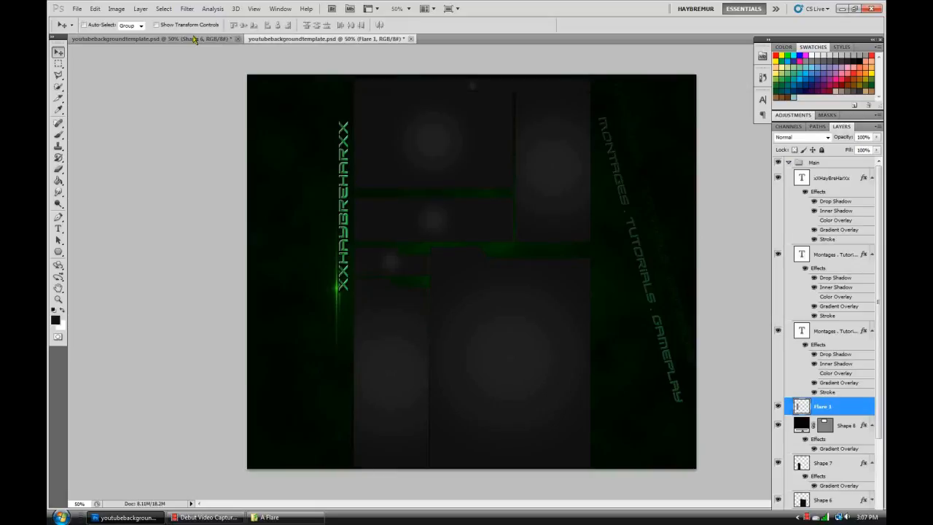
pyautogui.click(194, 39)
pyautogui.click(278, 40)
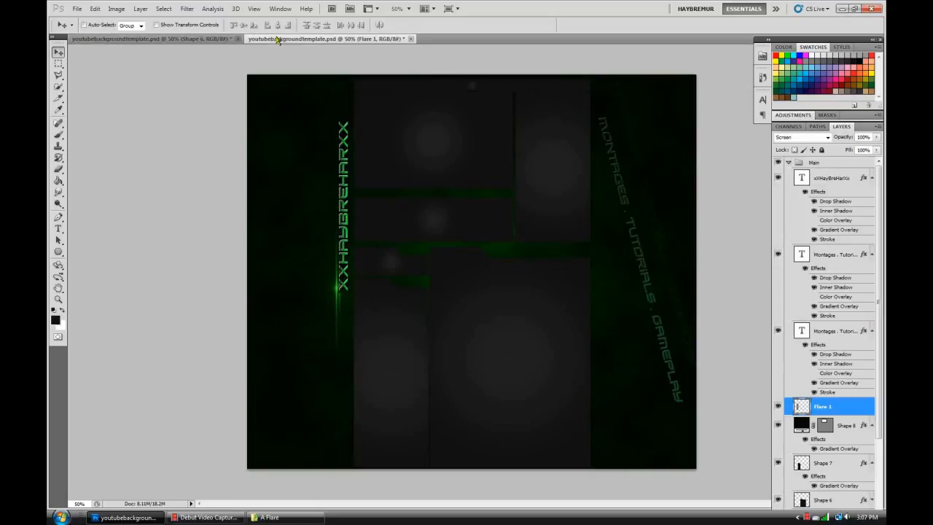
pyautogui.click(212, 516)
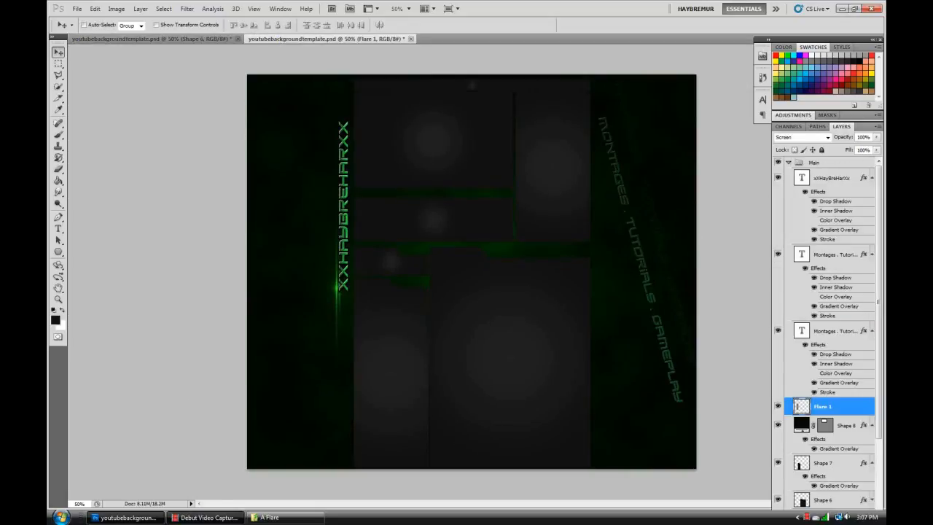